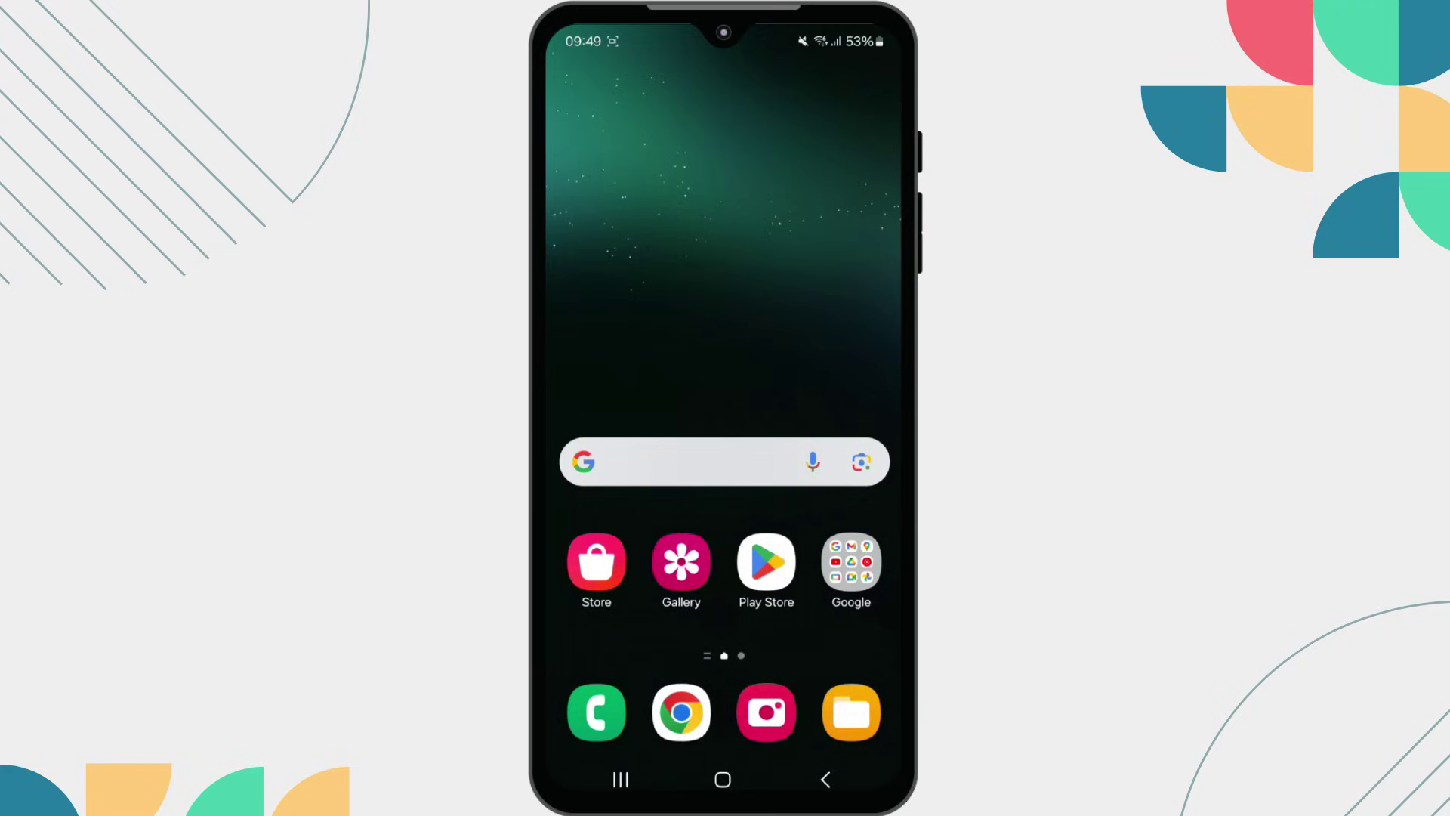
Step: Check which devices Battlegrounds Mobile India can install on from its Play Store page
left_click(766, 561)
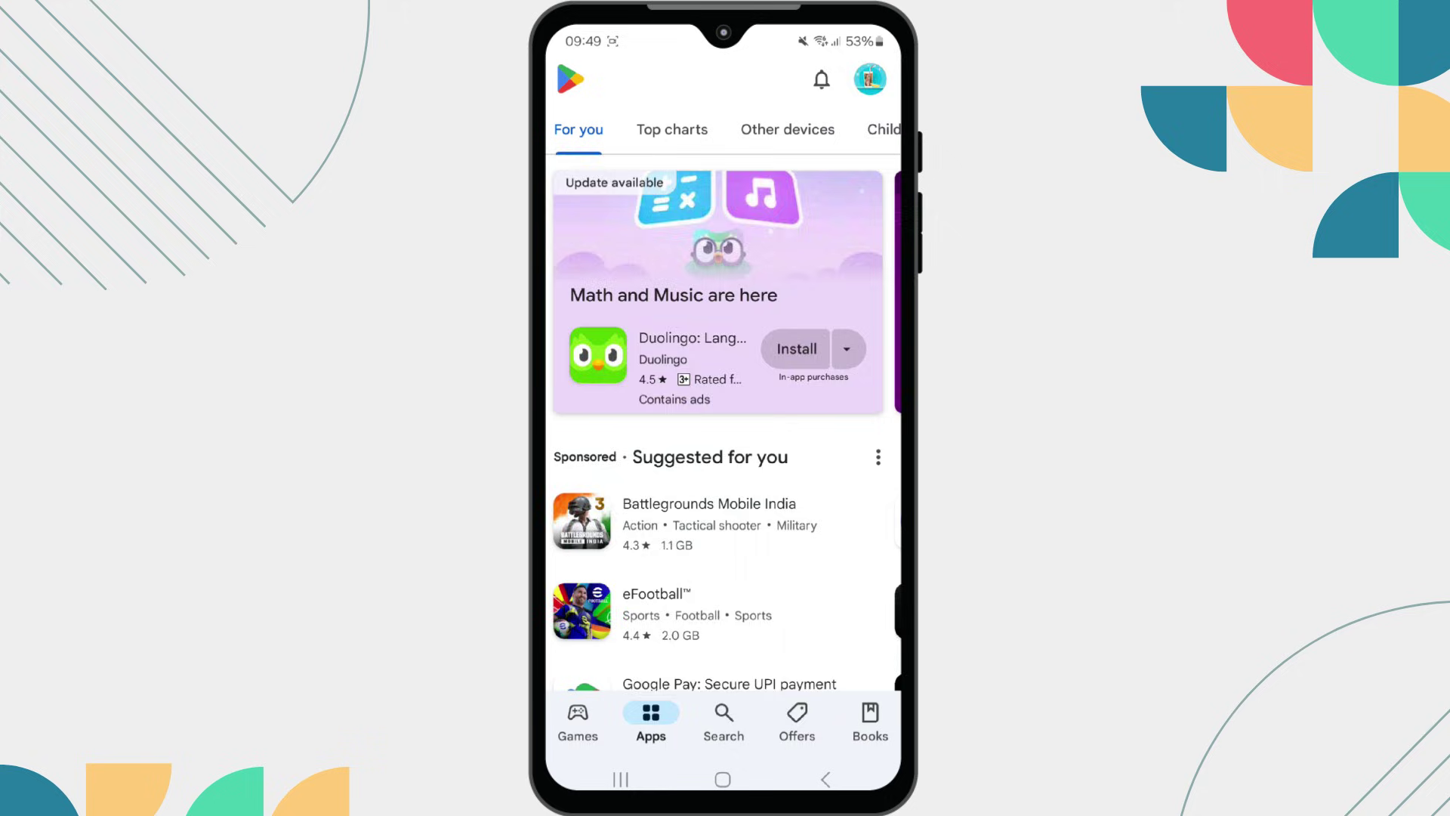
left_click(709, 521)
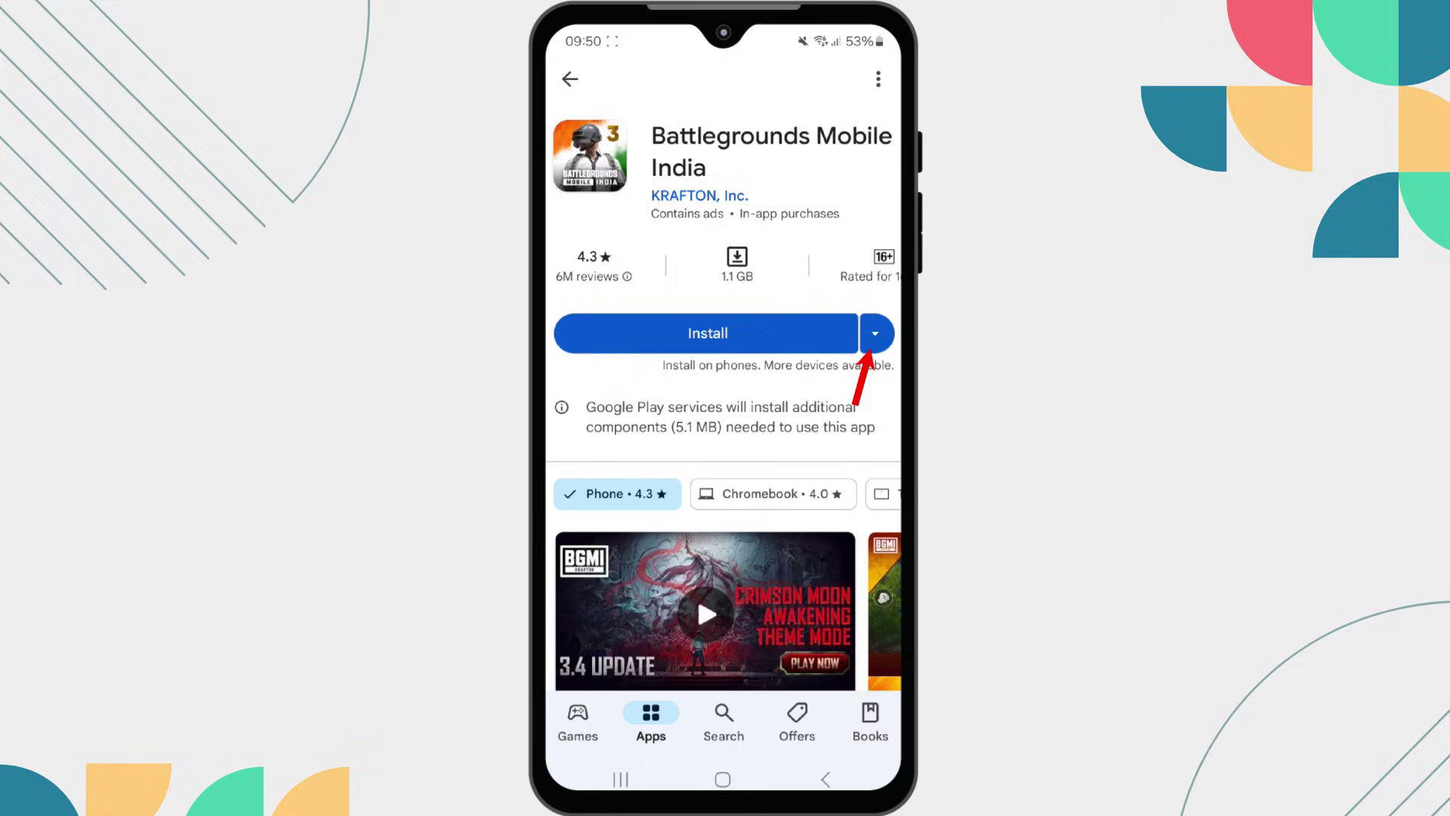
left_click(875, 334)
Step: Review the Sync apps to devices list, with three of five devices synced, and return home
left_click(570, 79)
left_click(870, 79)
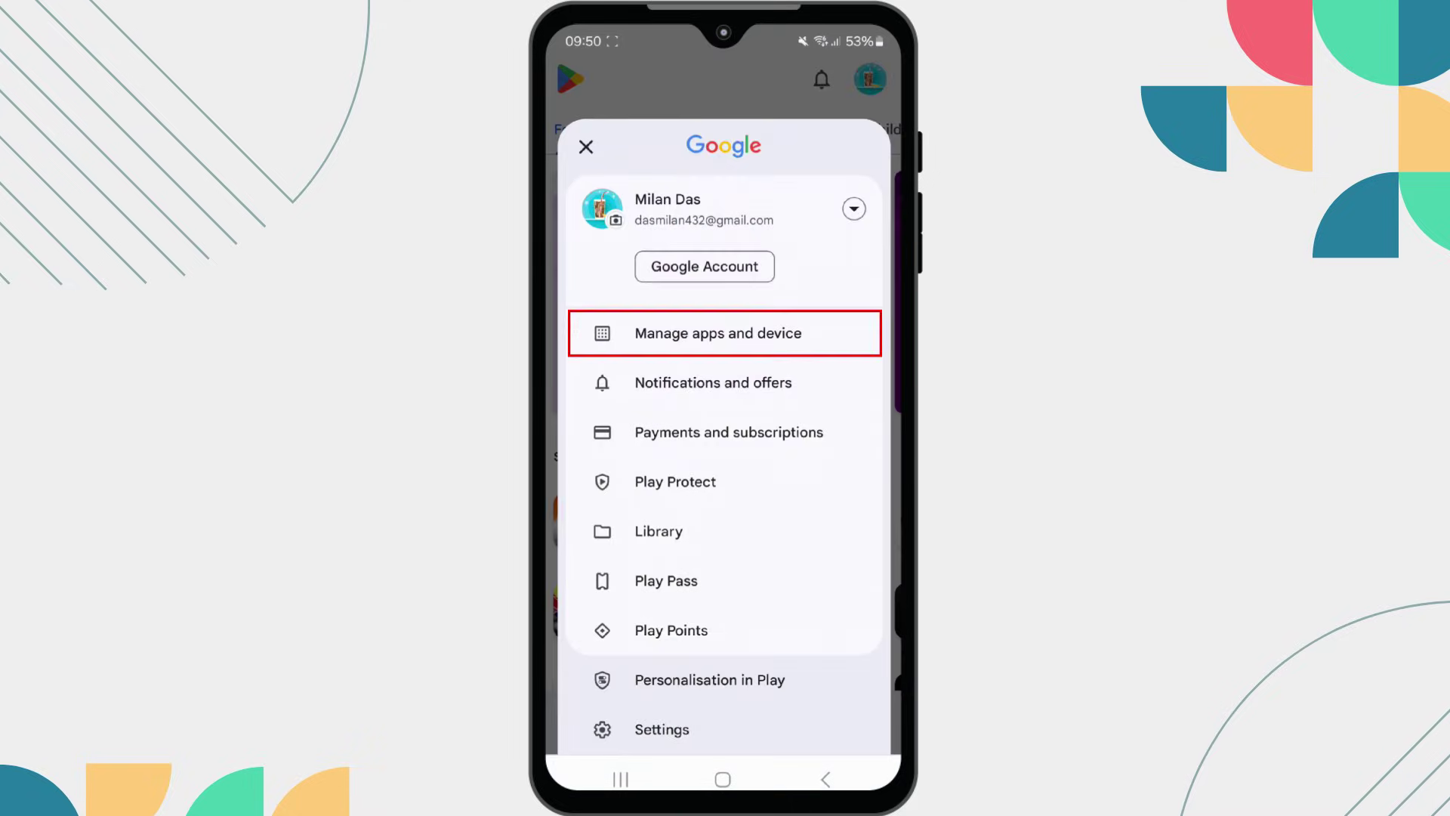
left_click(719, 333)
left_click(721, 481)
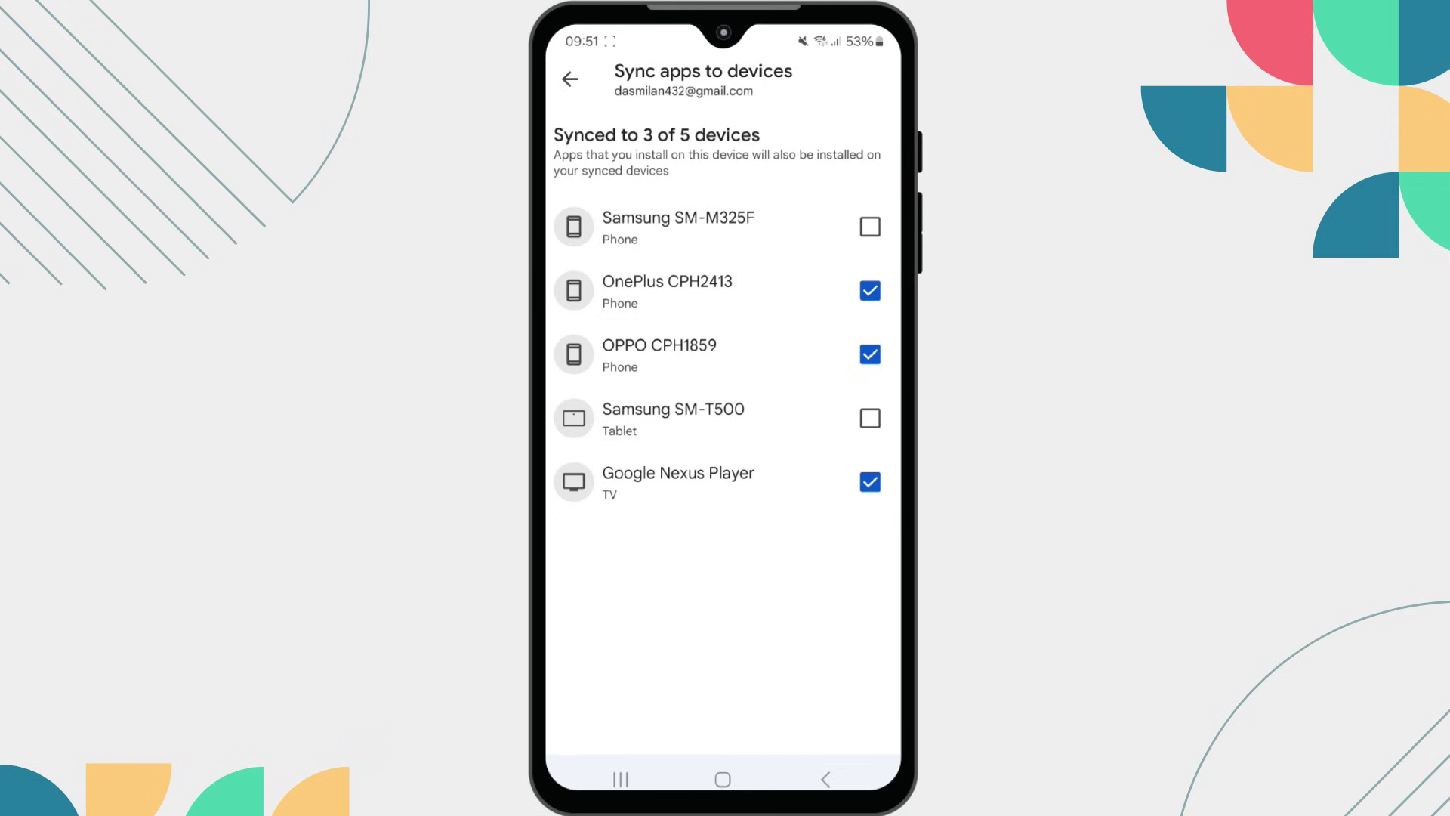
left_click(570, 79)
left_click(570, 78)
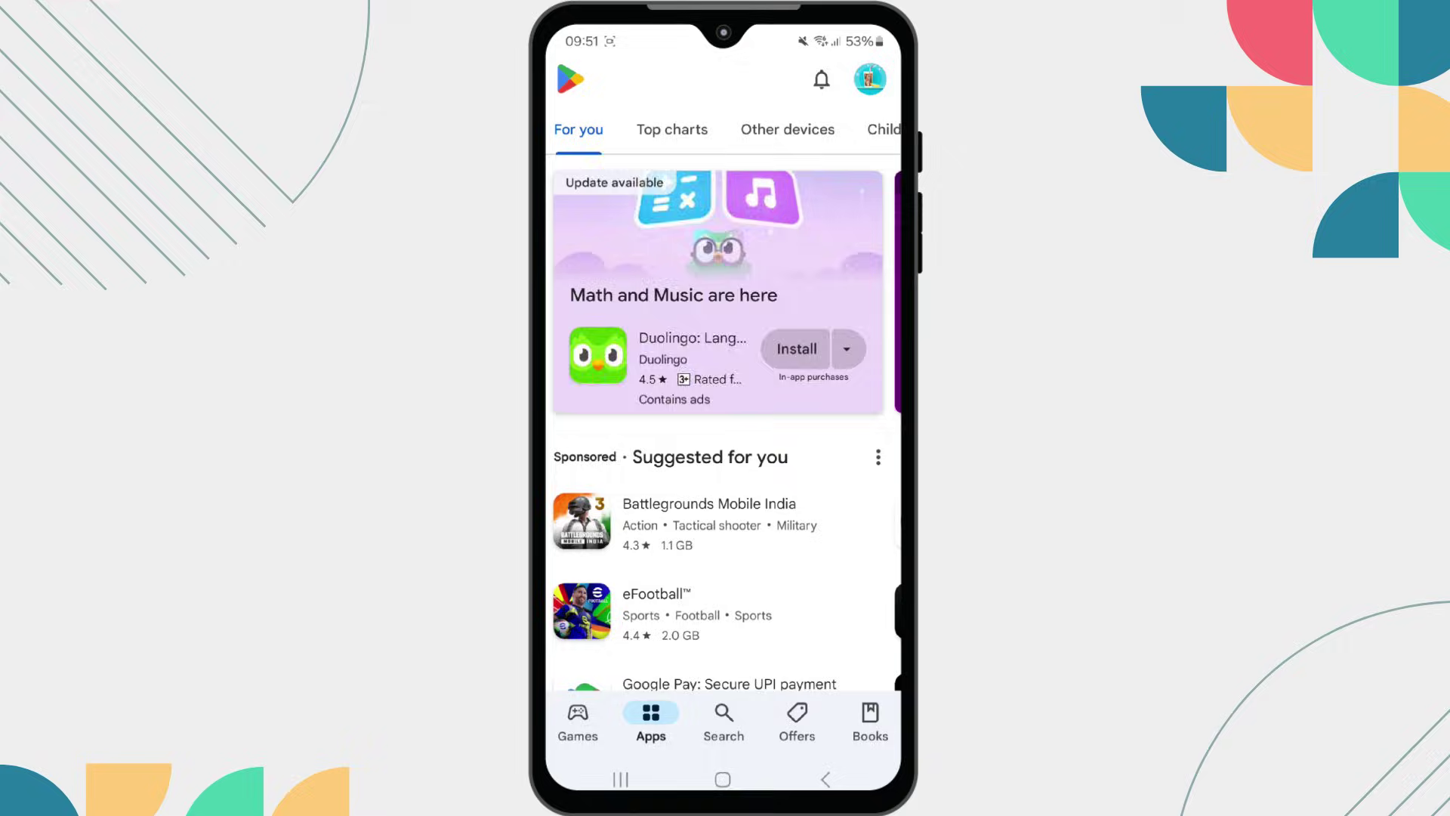
Step: Bring up Chrome's storage details through its App info
left_click(722, 780)
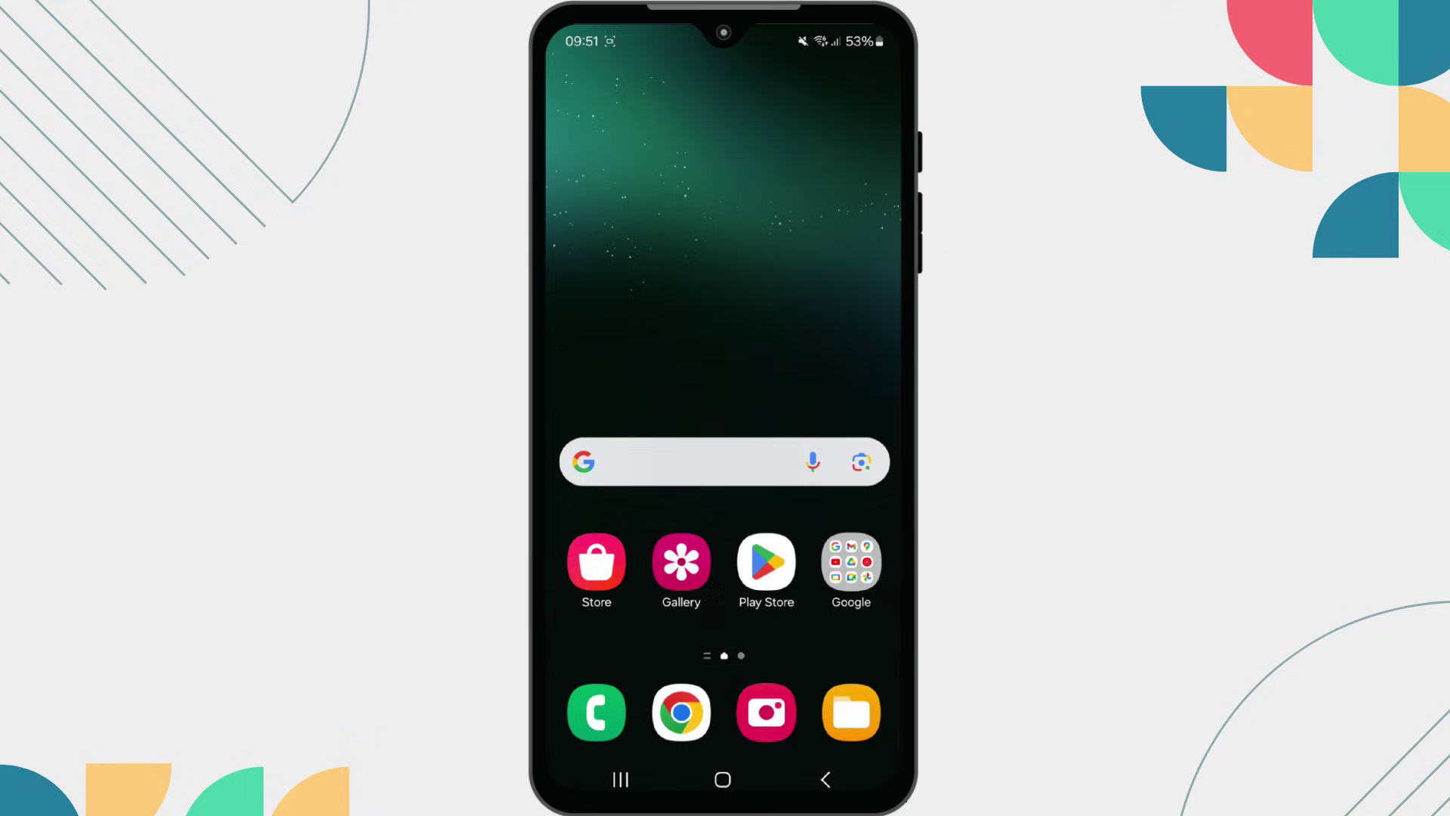
left_click(681, 711)
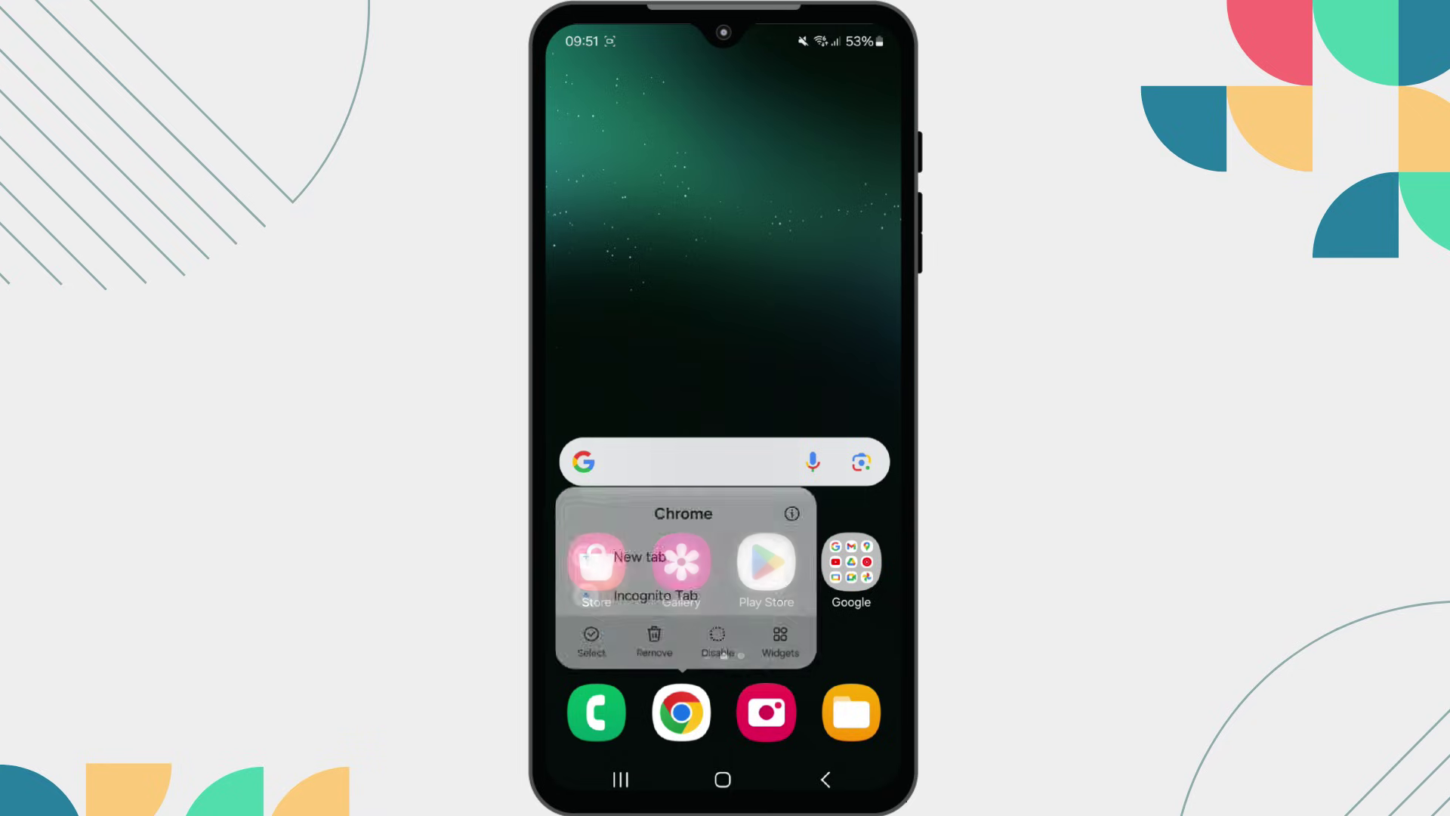
left_click(783, 523)
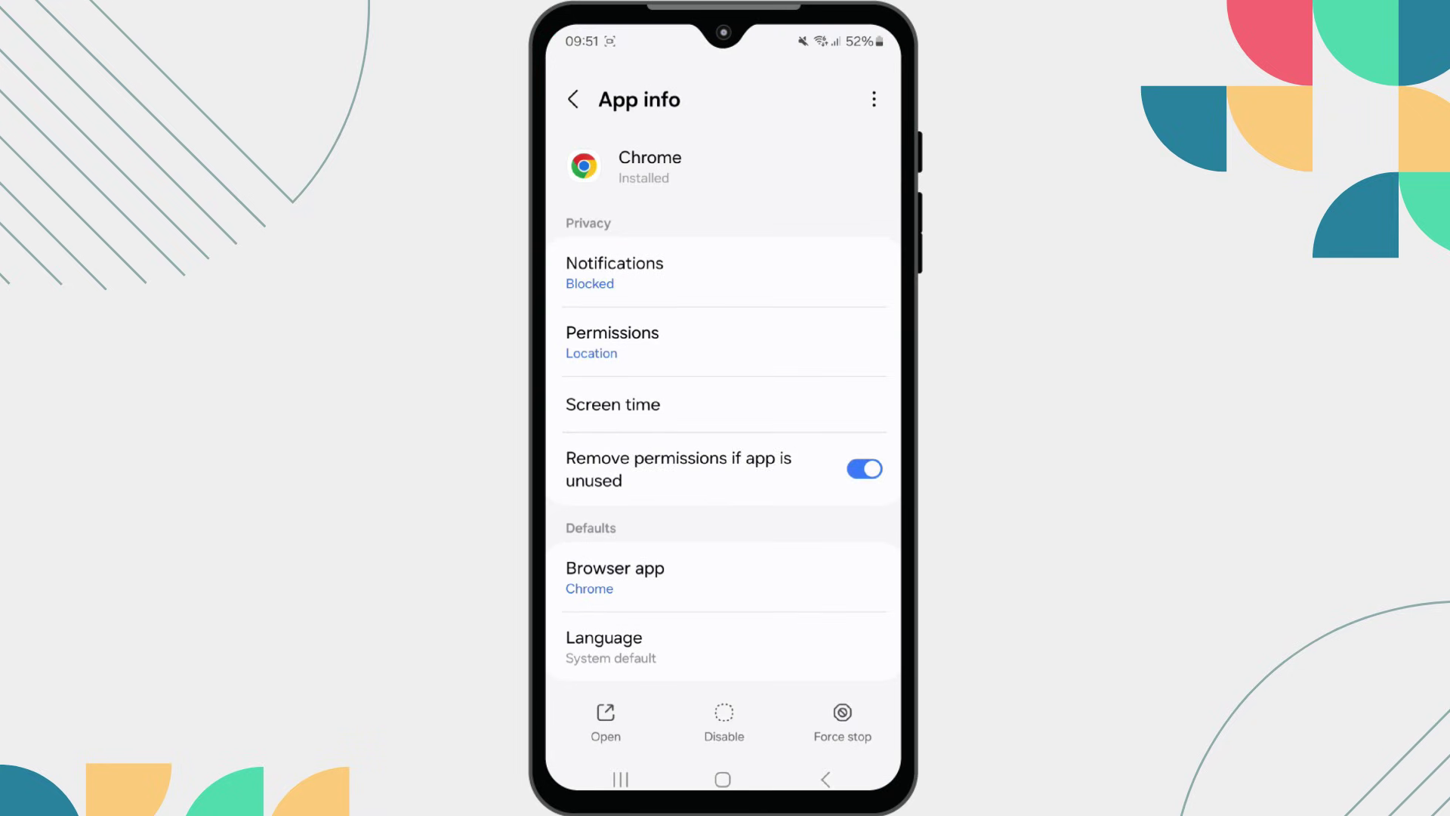
scroll(722, 408, "down", 2)
scroll(731, 419, "down", 1)
left_click(725, 641)
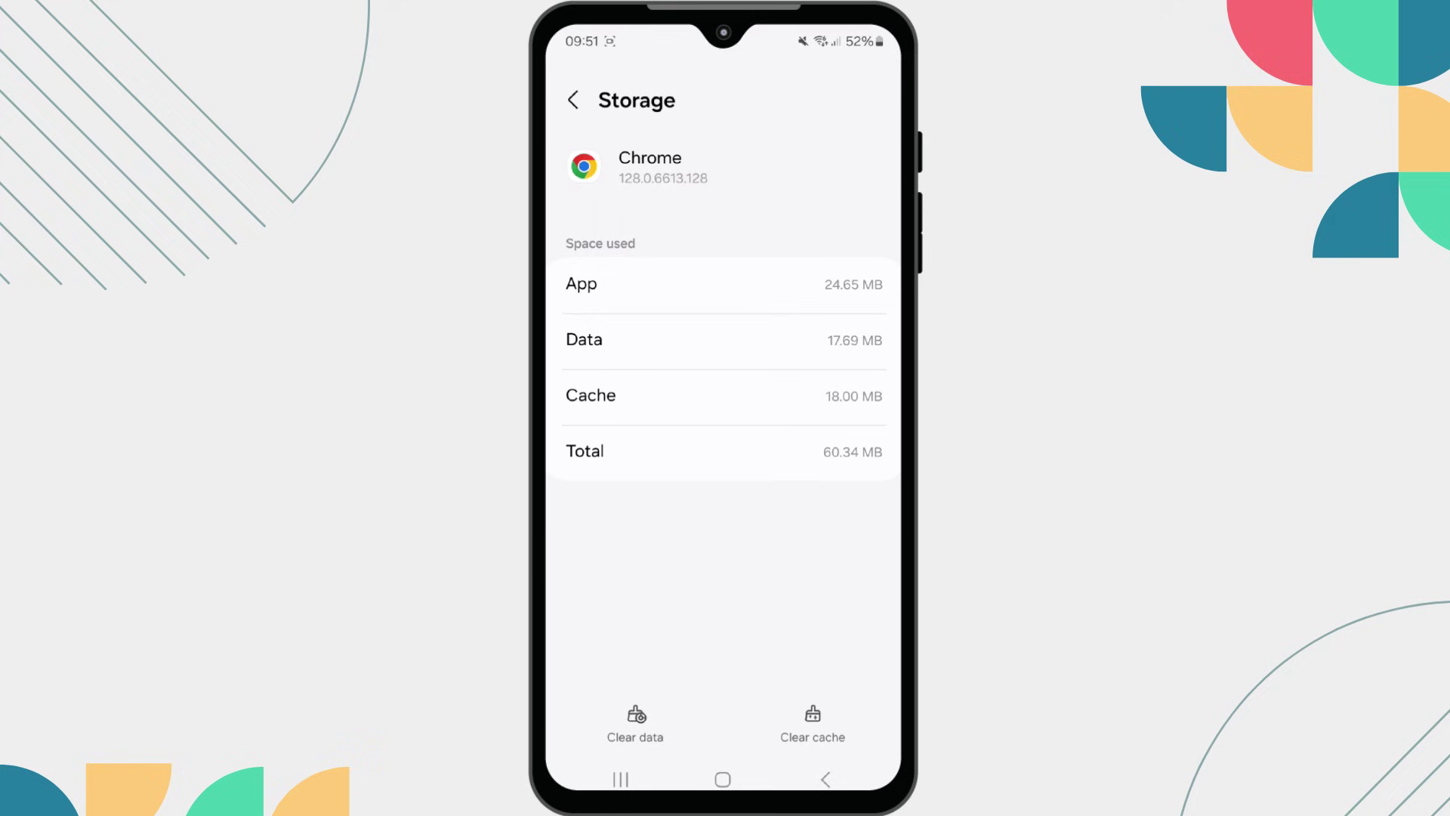
Step: Clear Chrome's cache and all its data, dropping storage to about 35 MB
left_click(813, 722)
left_click(634, 723)
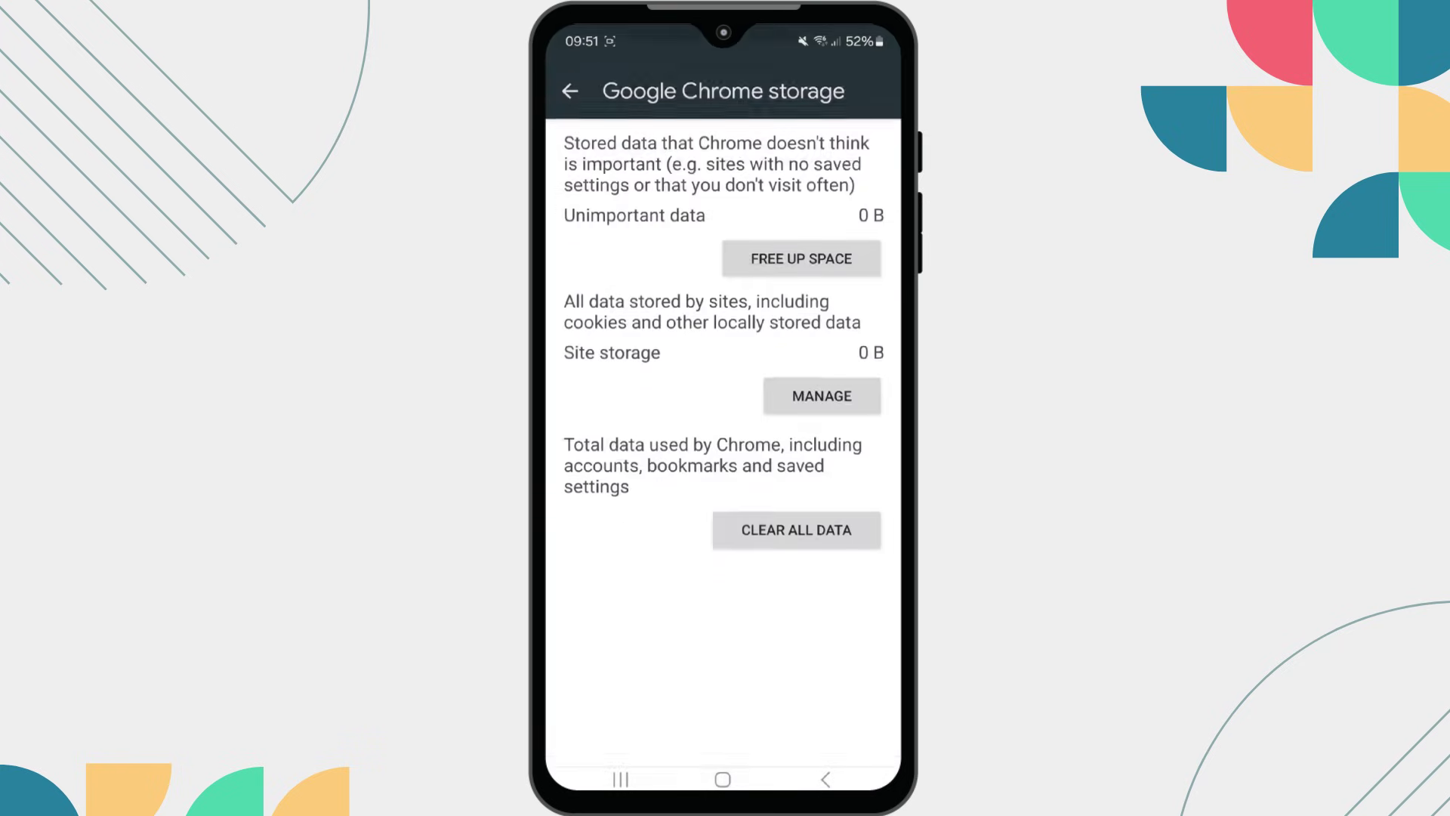
left_click(797, 522)
left_click(853, 460)
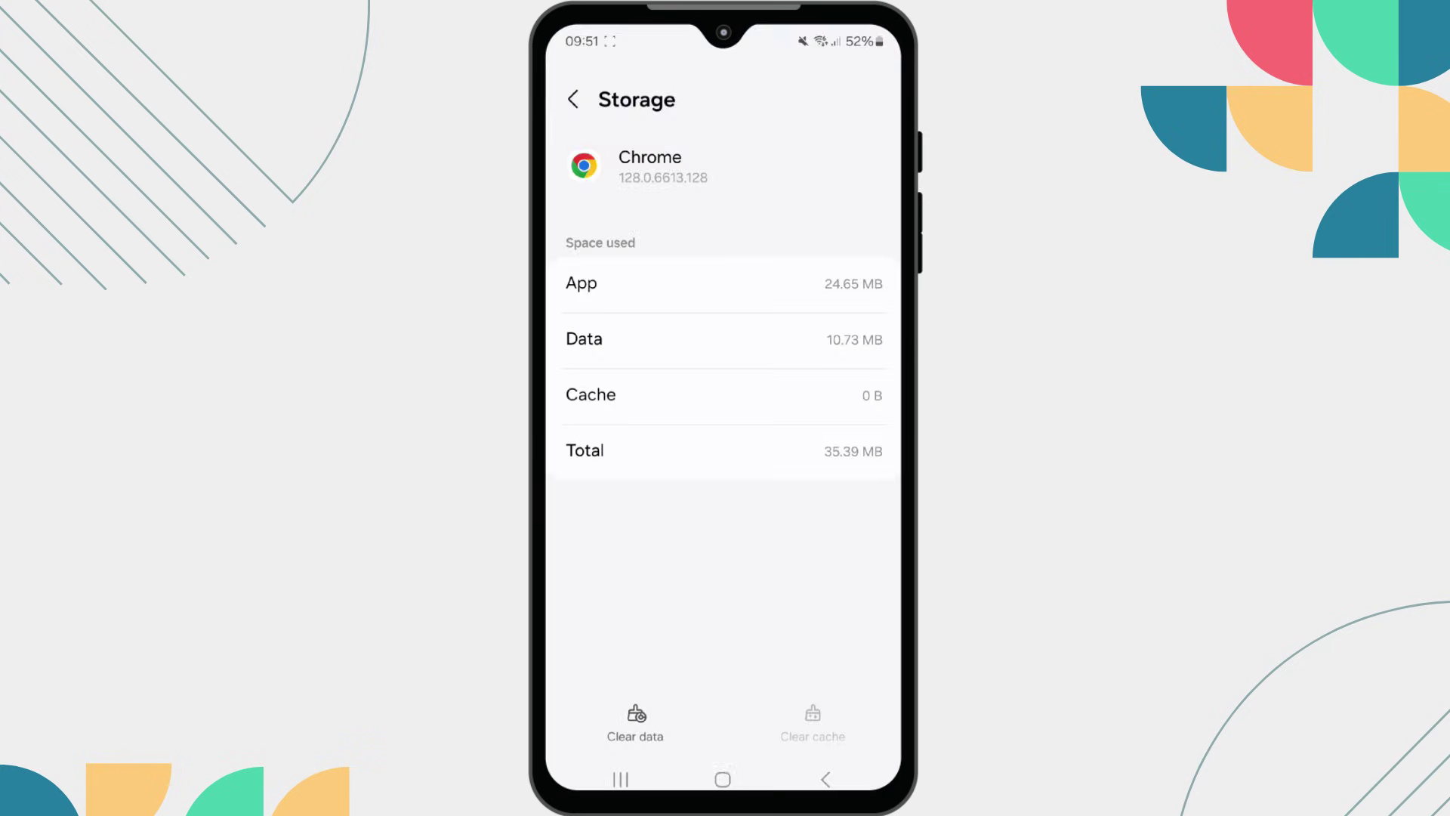
left_click(722, 780)
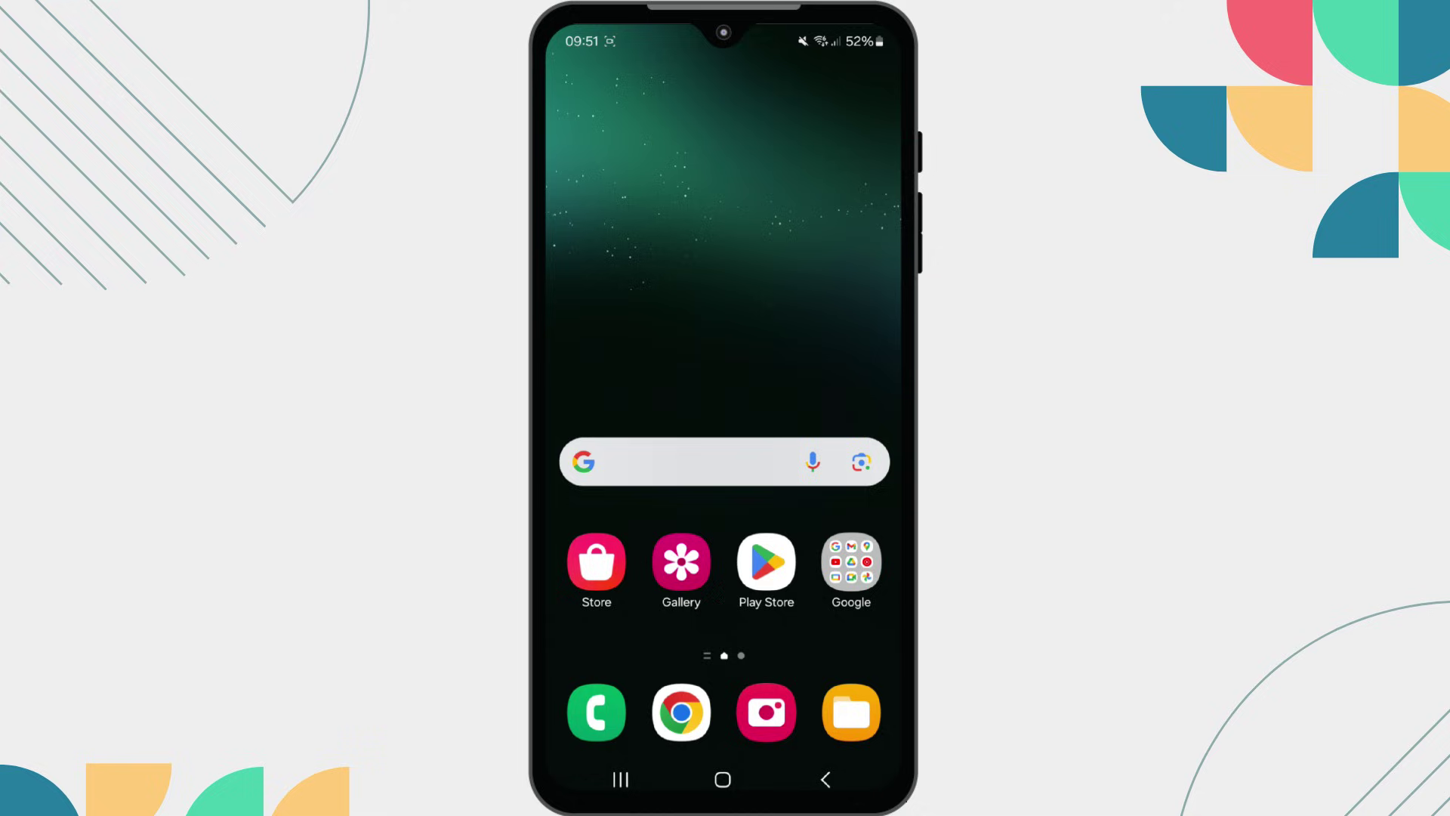
Step: Set up Chrome with the second Google account, the one used in the Play Store, and focus the address bar
left_click(681, 712)
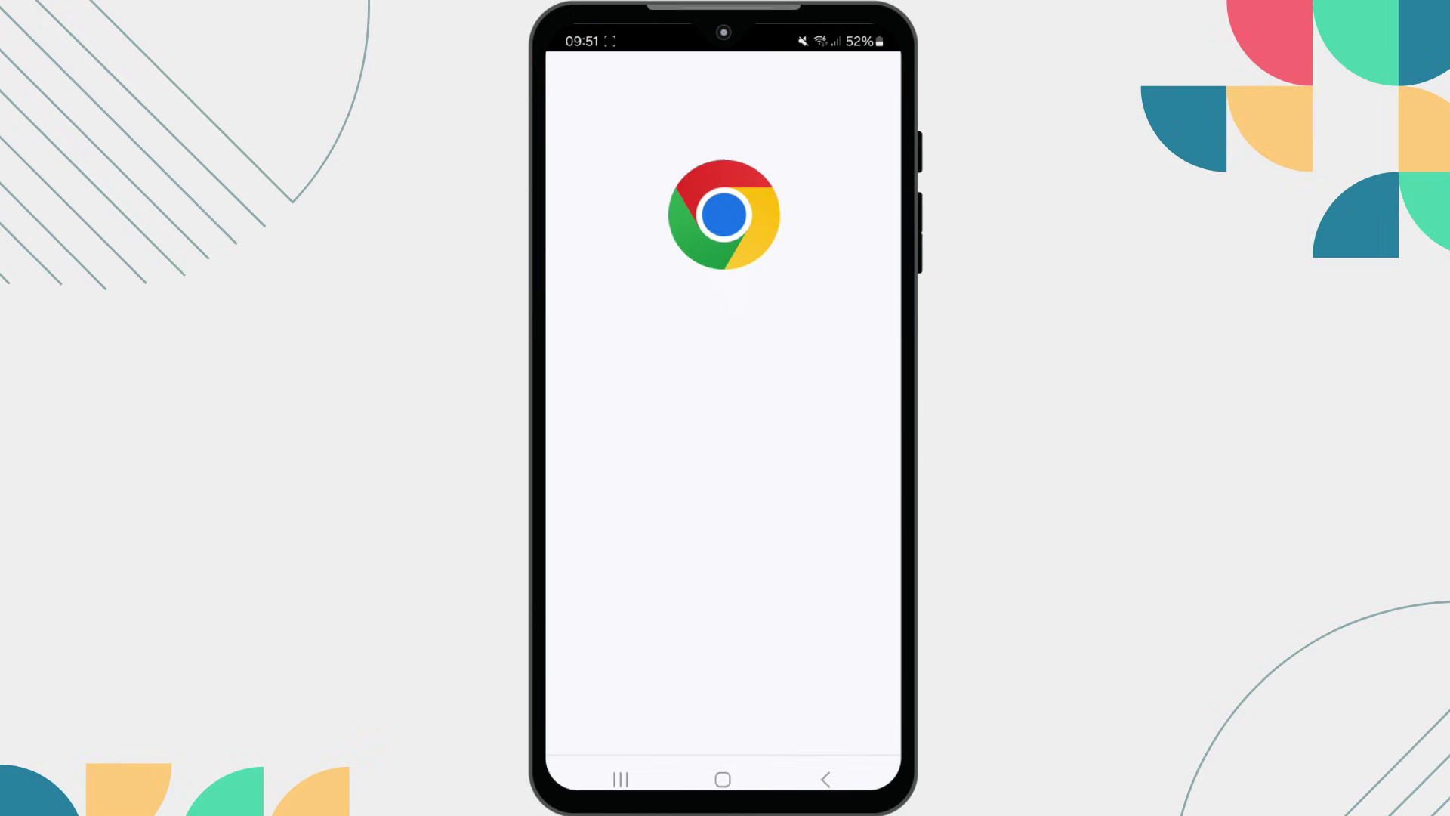
left_click(724, 511)
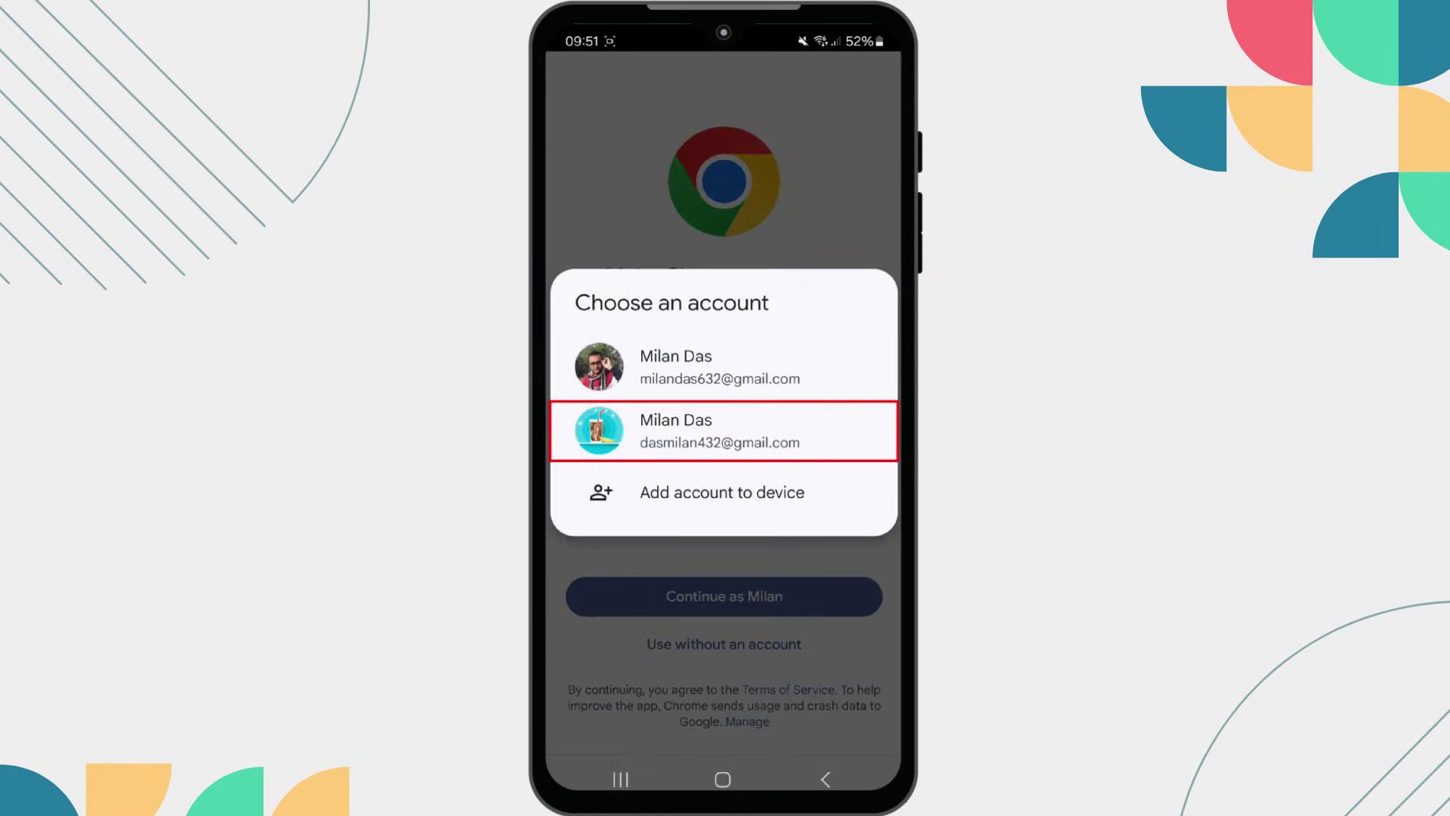
left_click(724, 431)
left_click(724, 596)
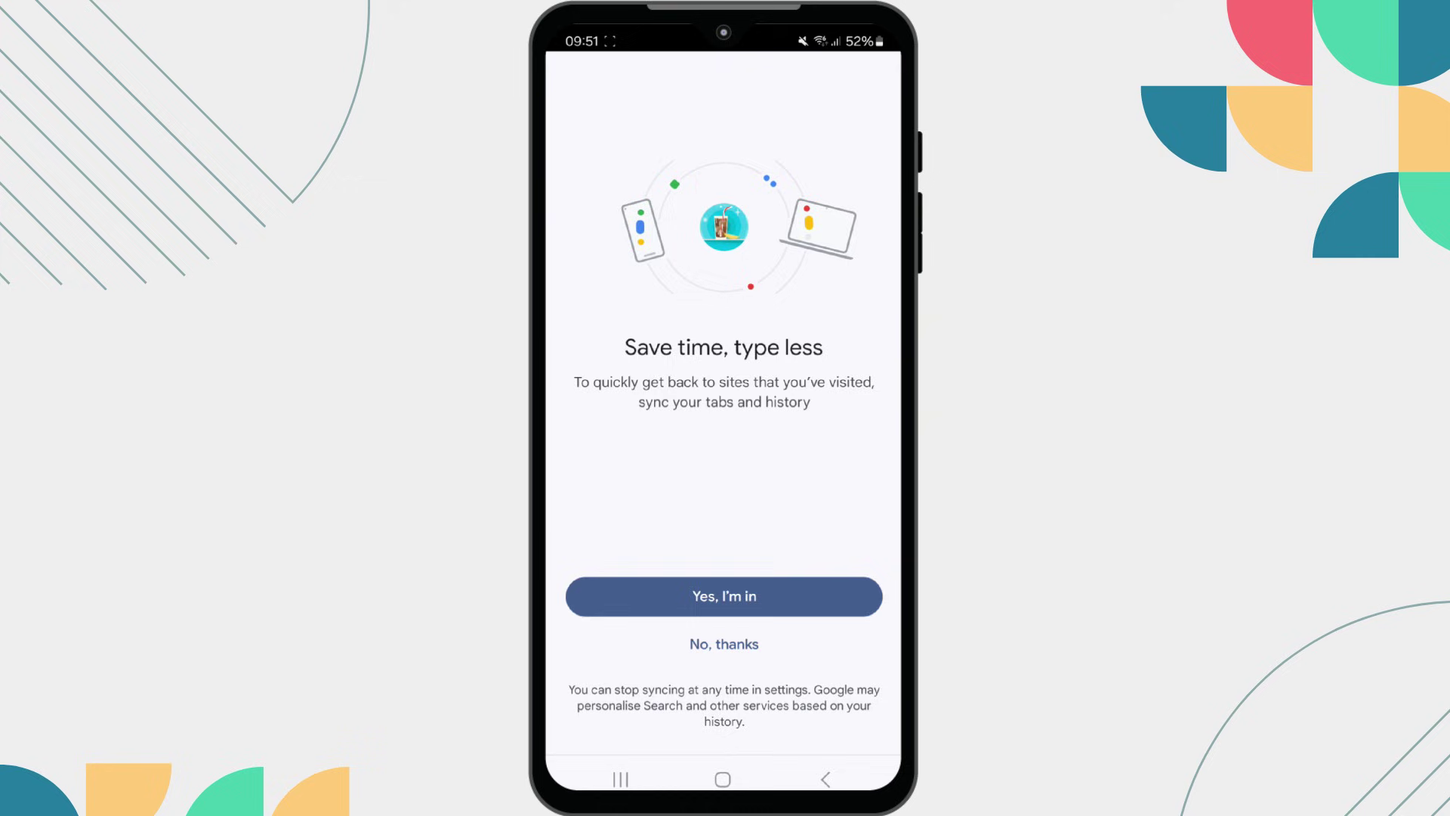
left_click(724, 597)
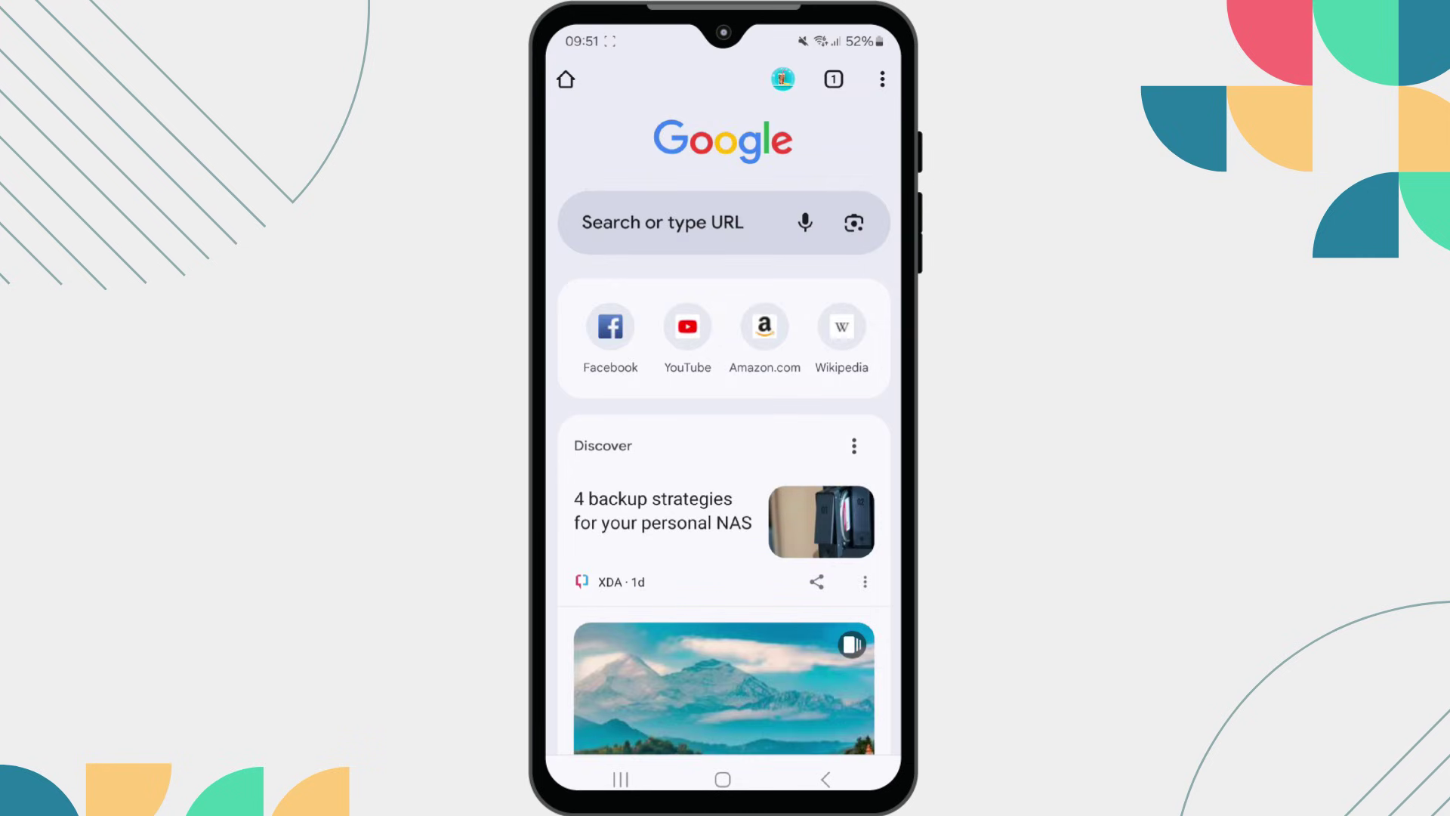
left_click(663, 222)
type("my")
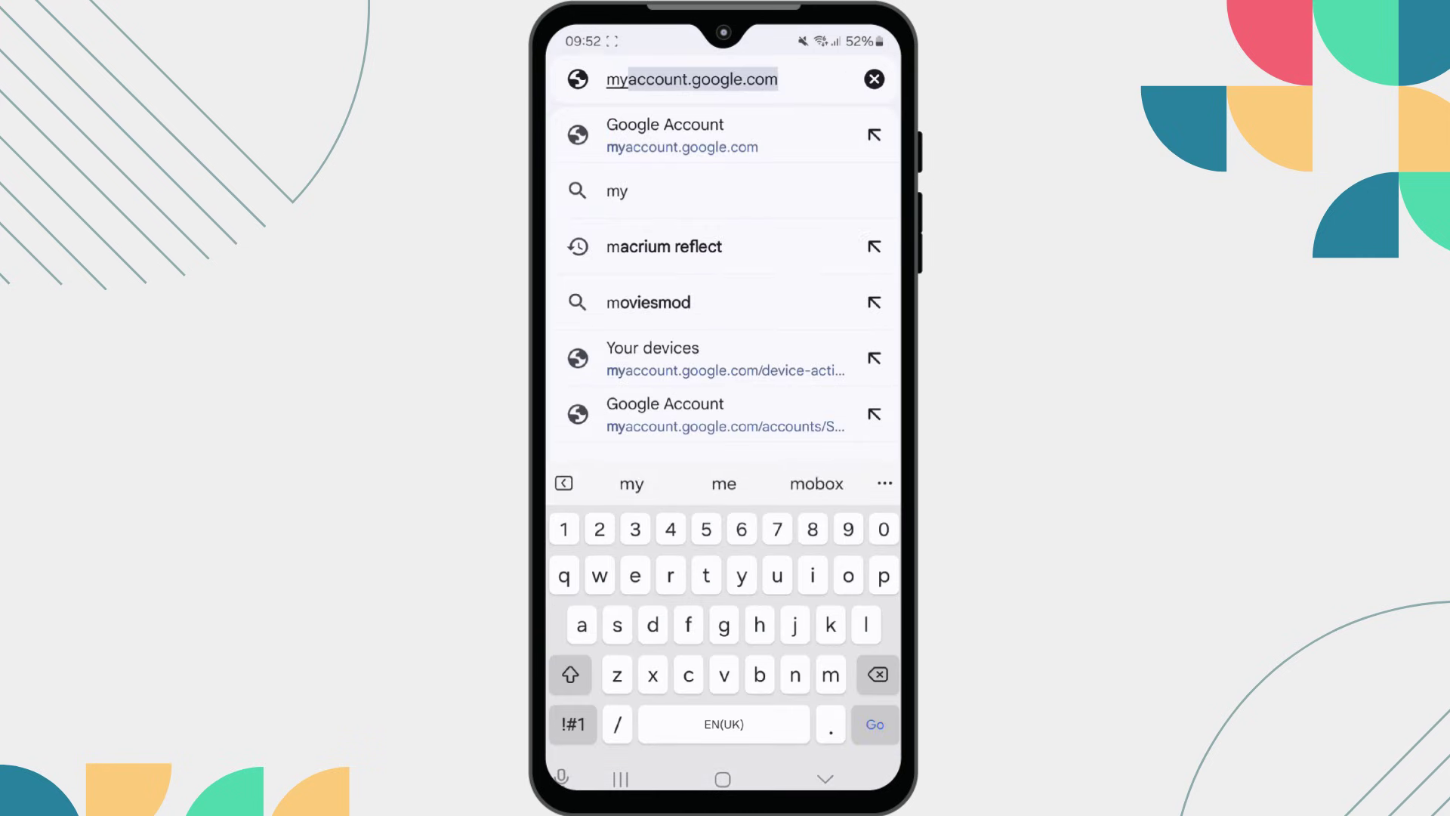
Step: Load myaccount.google.com and go to its Security section
left_click(778, 80)
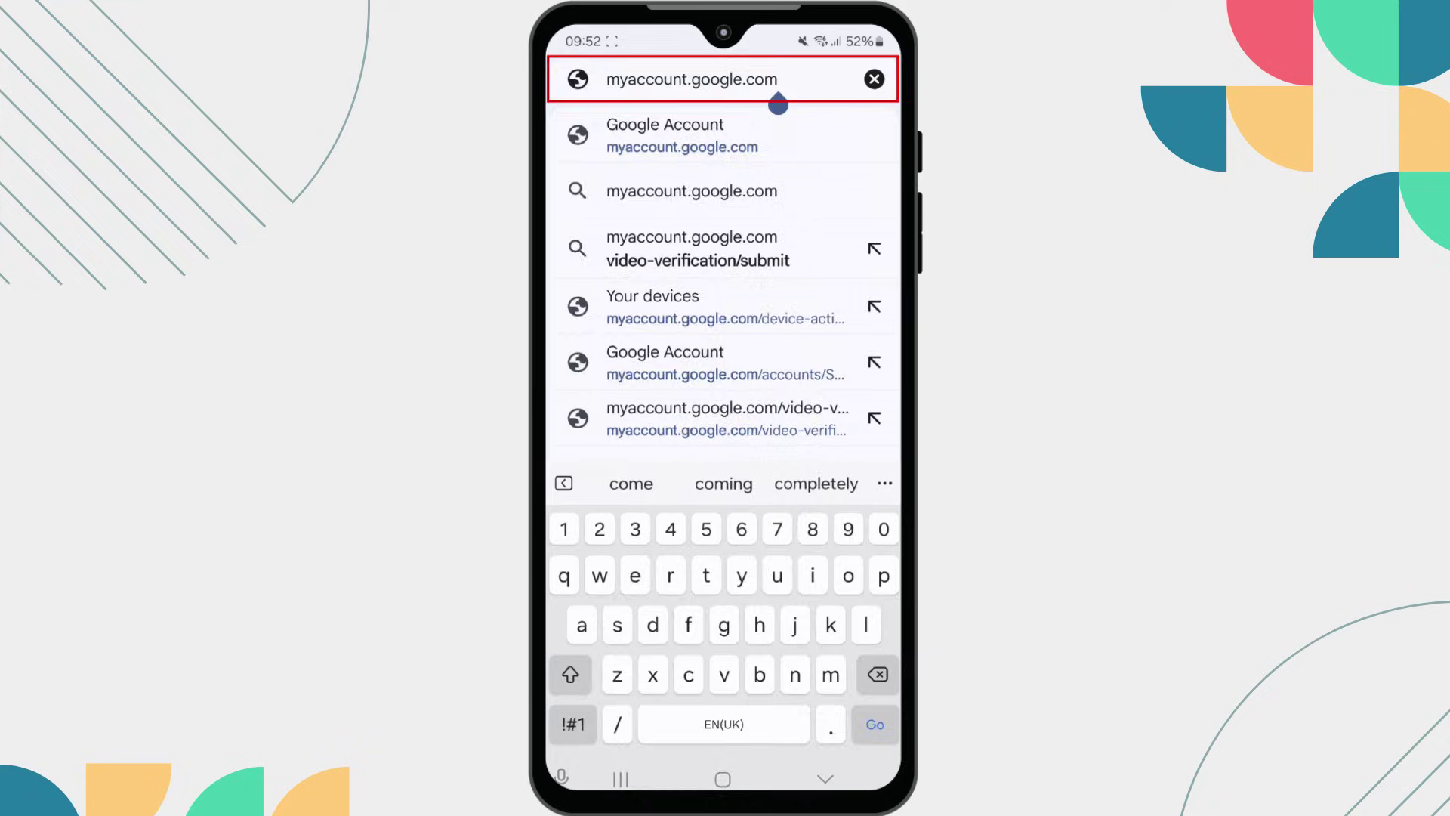
key("Return")
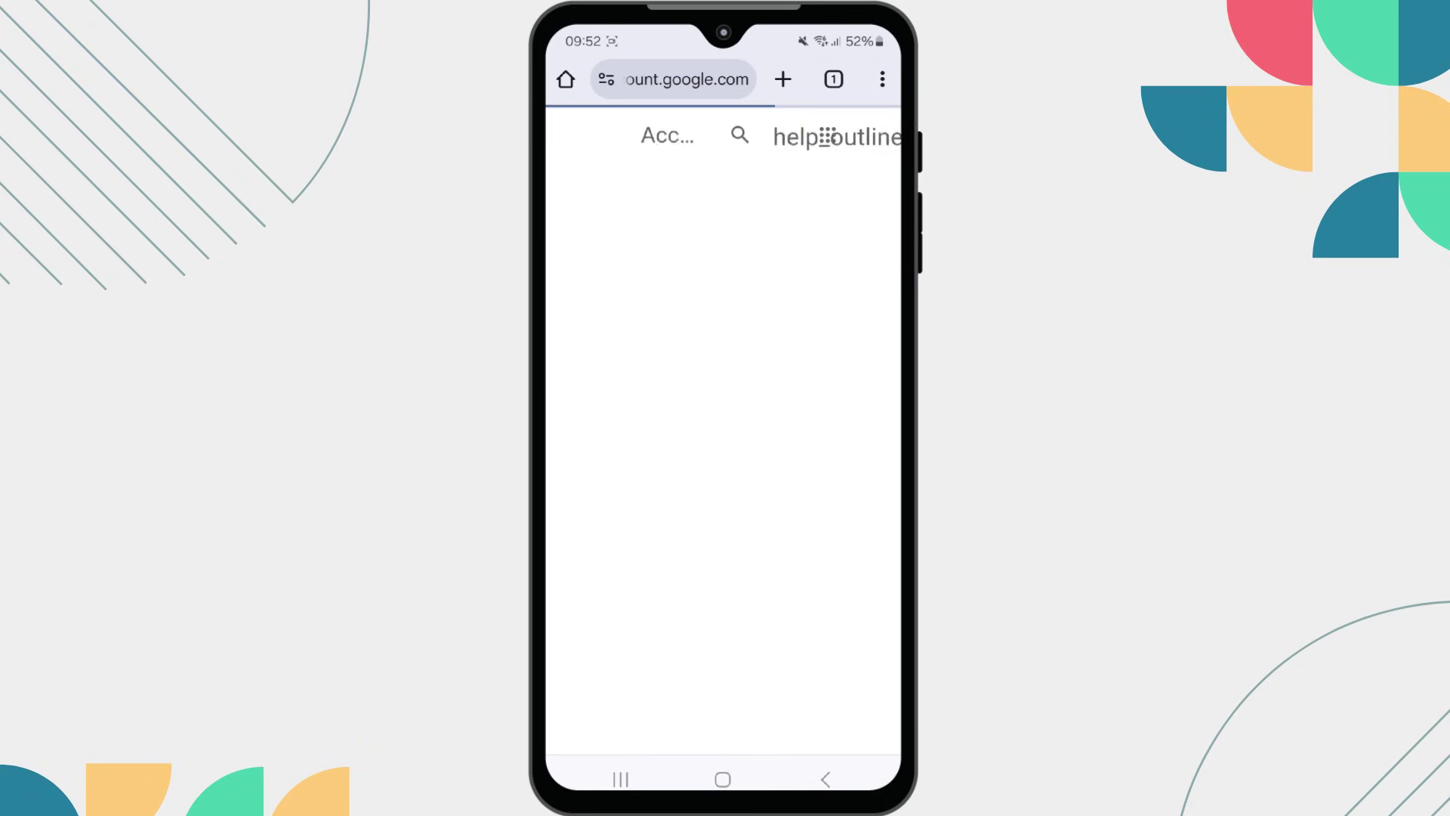
scroll(724, 190, "right", 3)
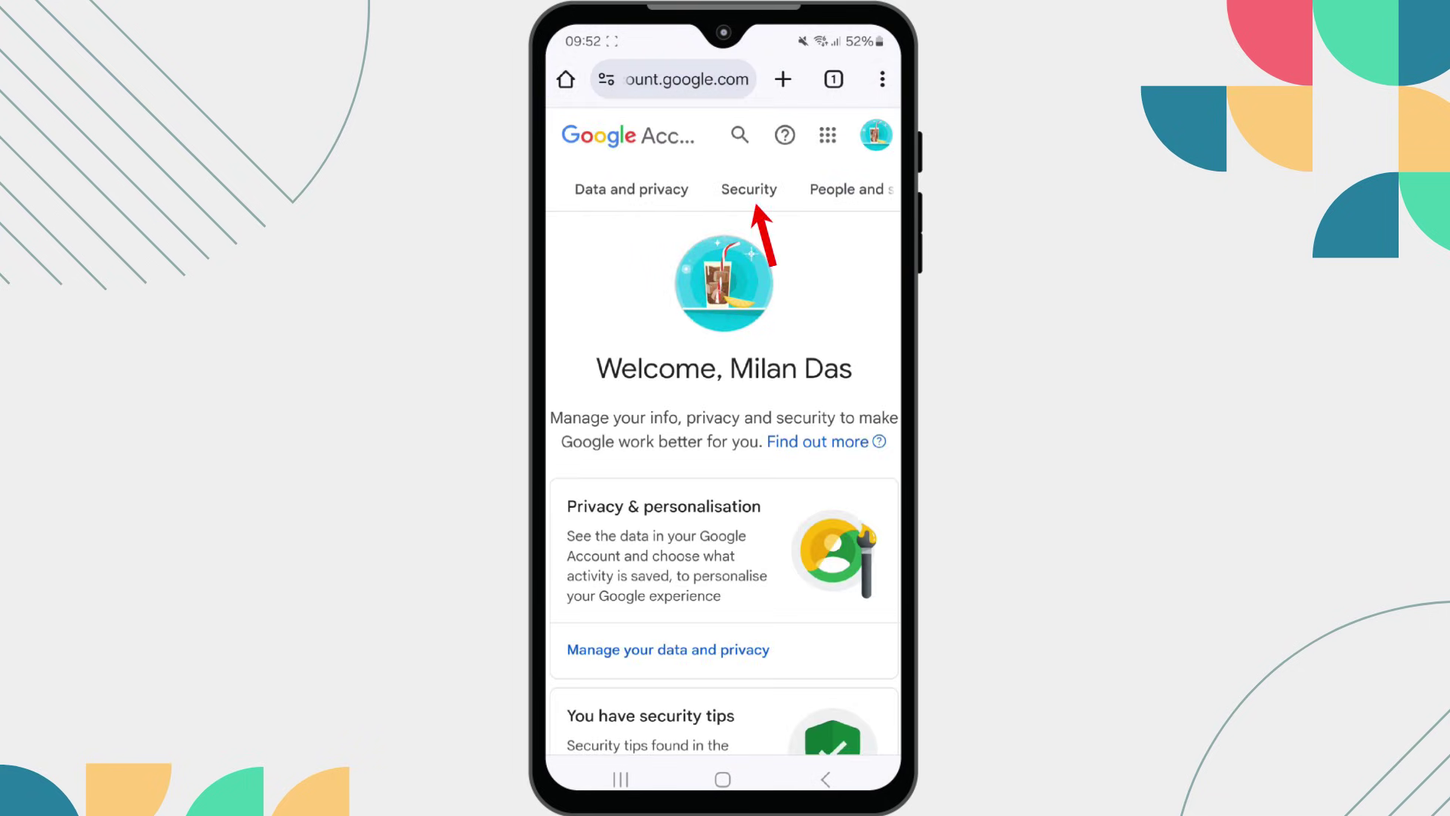
left_click(748, 190)
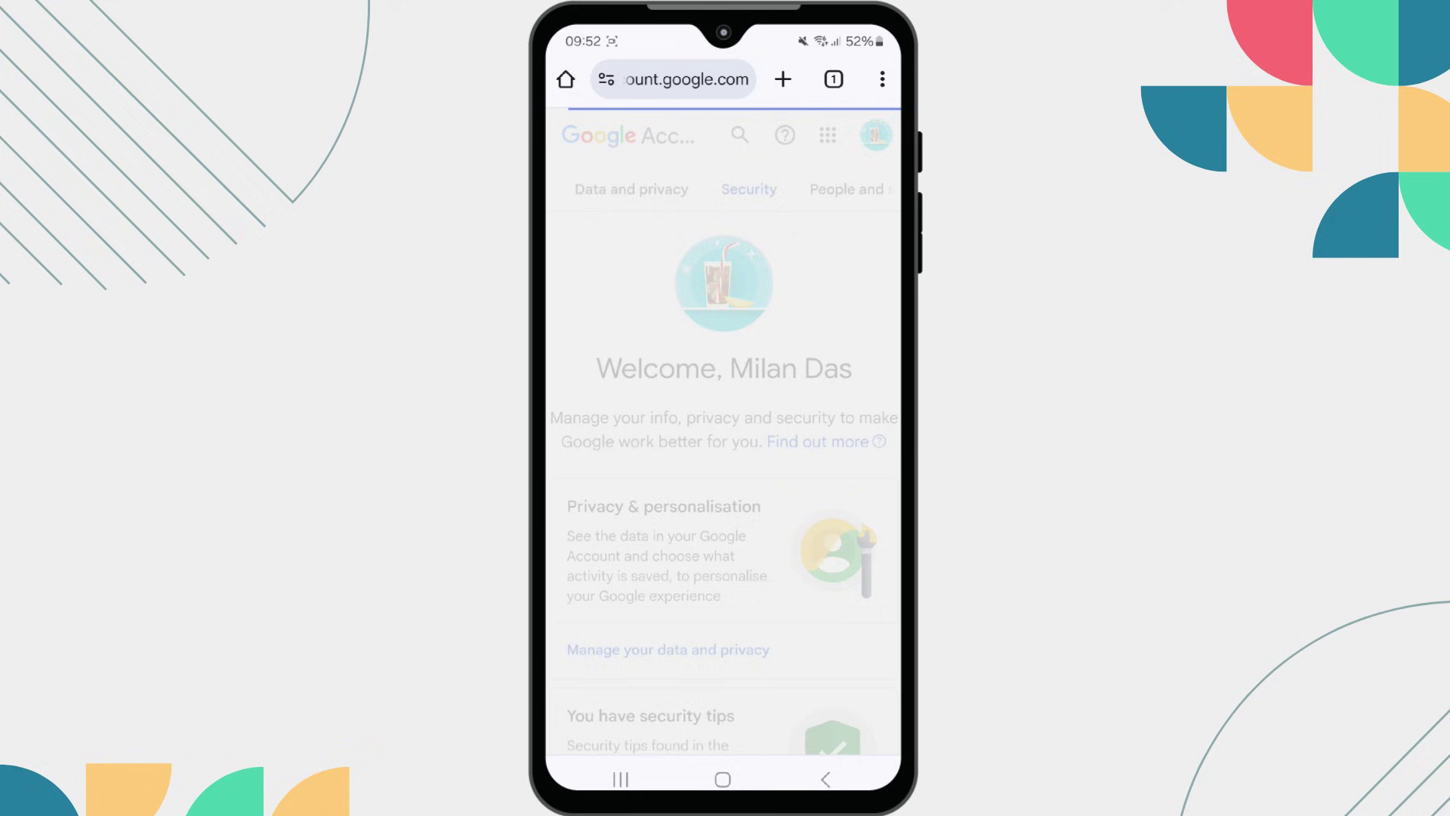
scroll(723, 454, "down", 10)
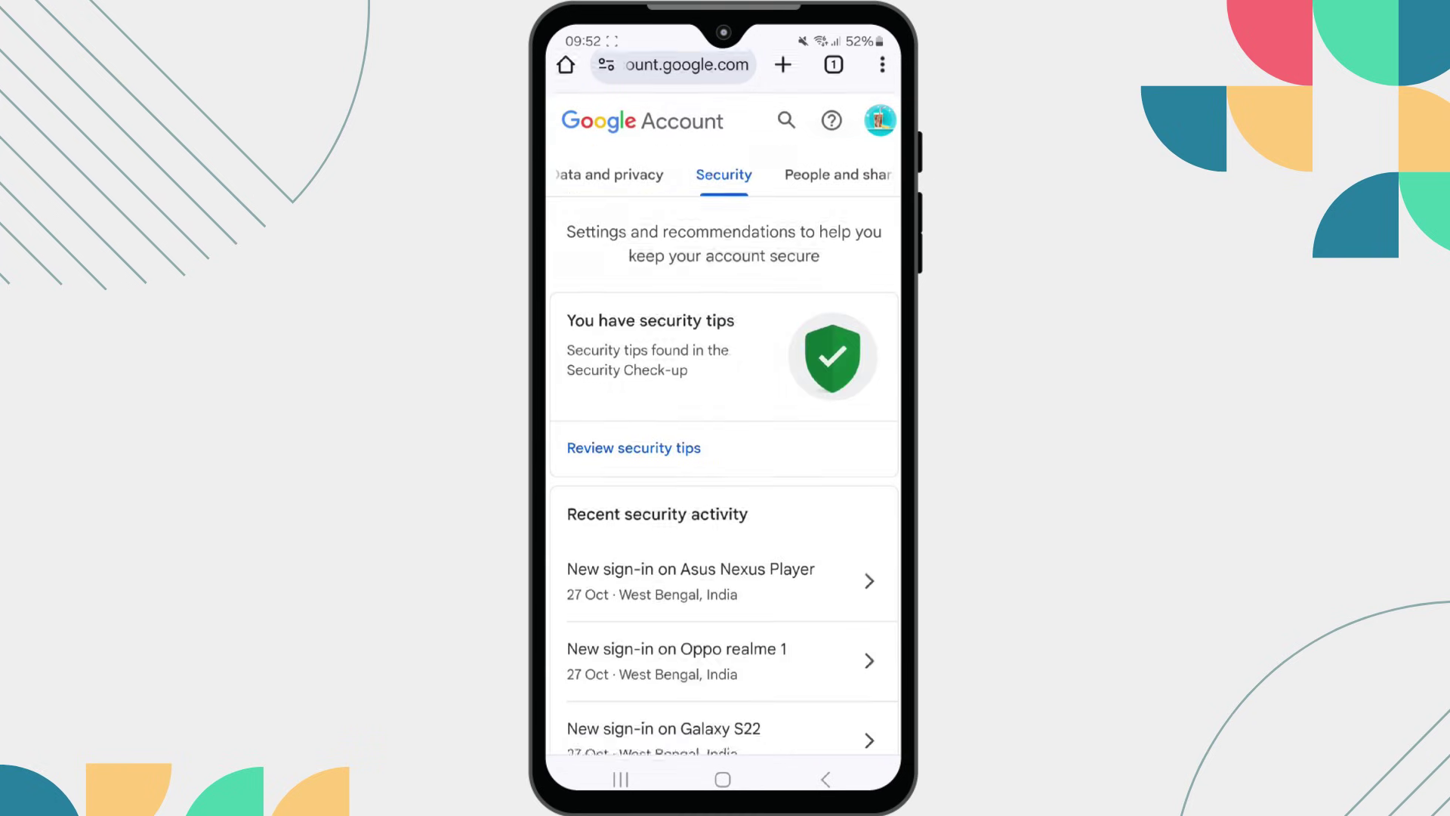
scroll(723, 453, "down", 10)
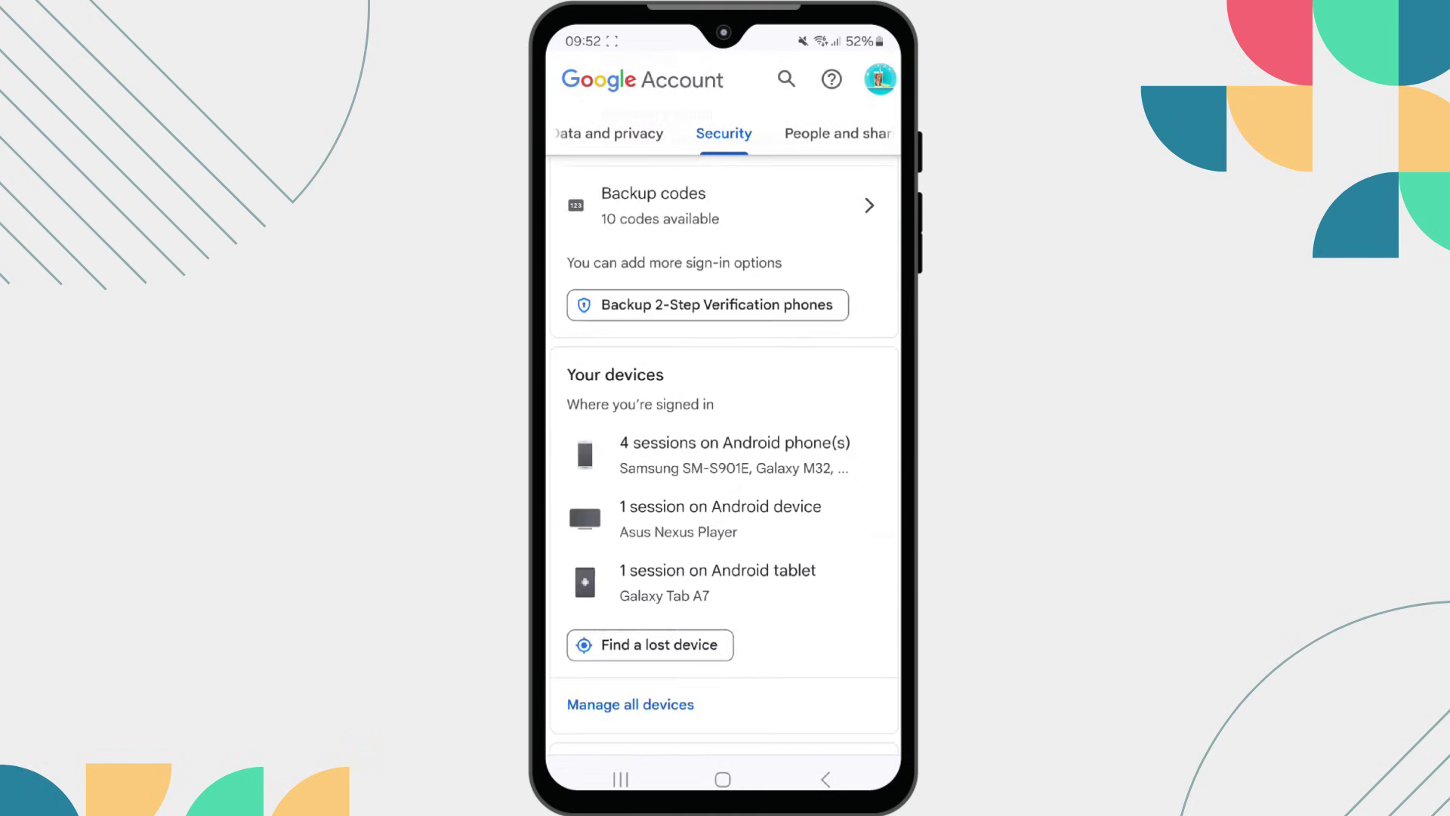
scroll(723, 454, "down", 2)
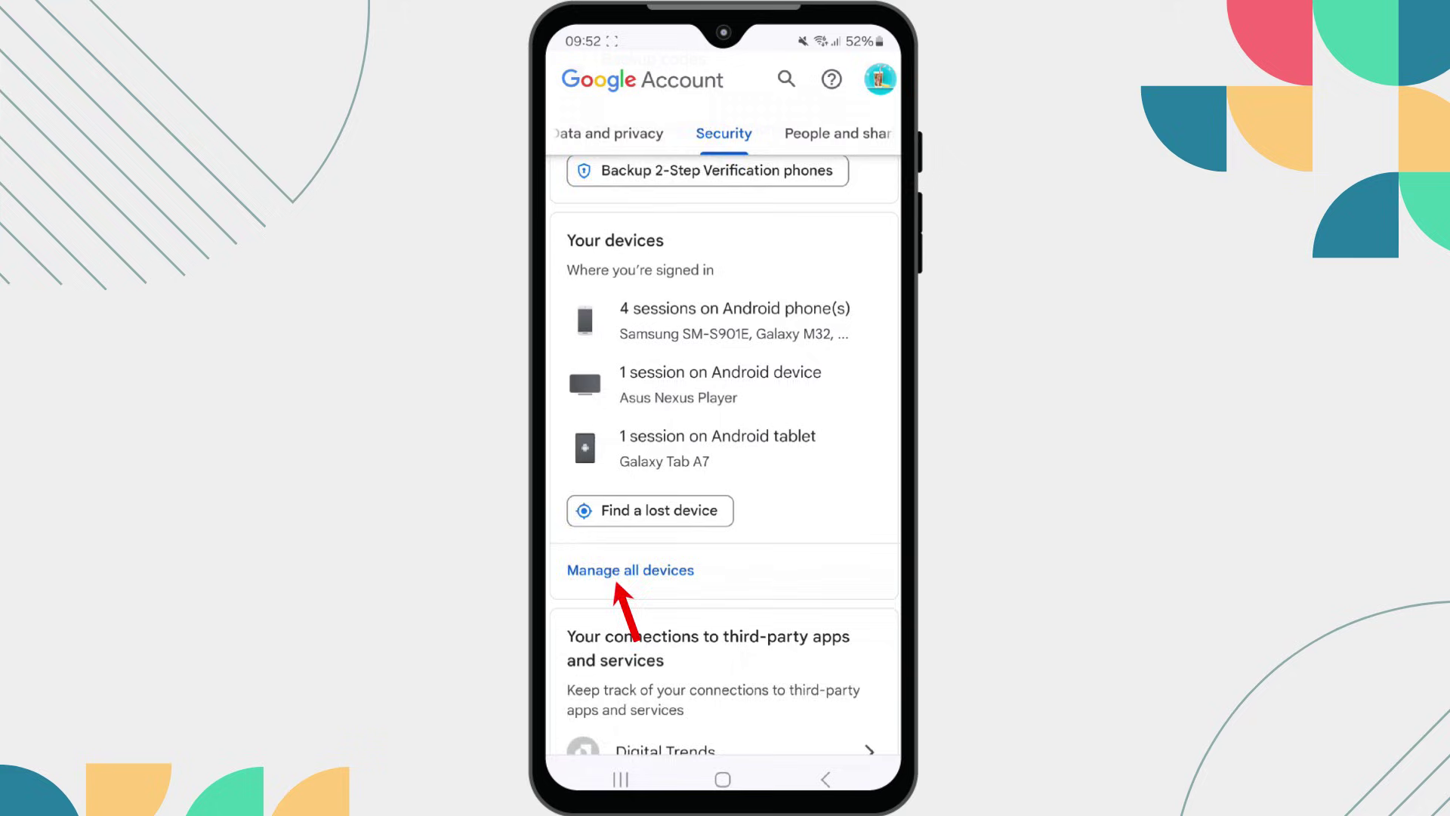
Step: Open the full signed-in devices list and sign the account out of the Galaxy M32
left_click(630, 569)
scroll(723, 454, "down", 2)
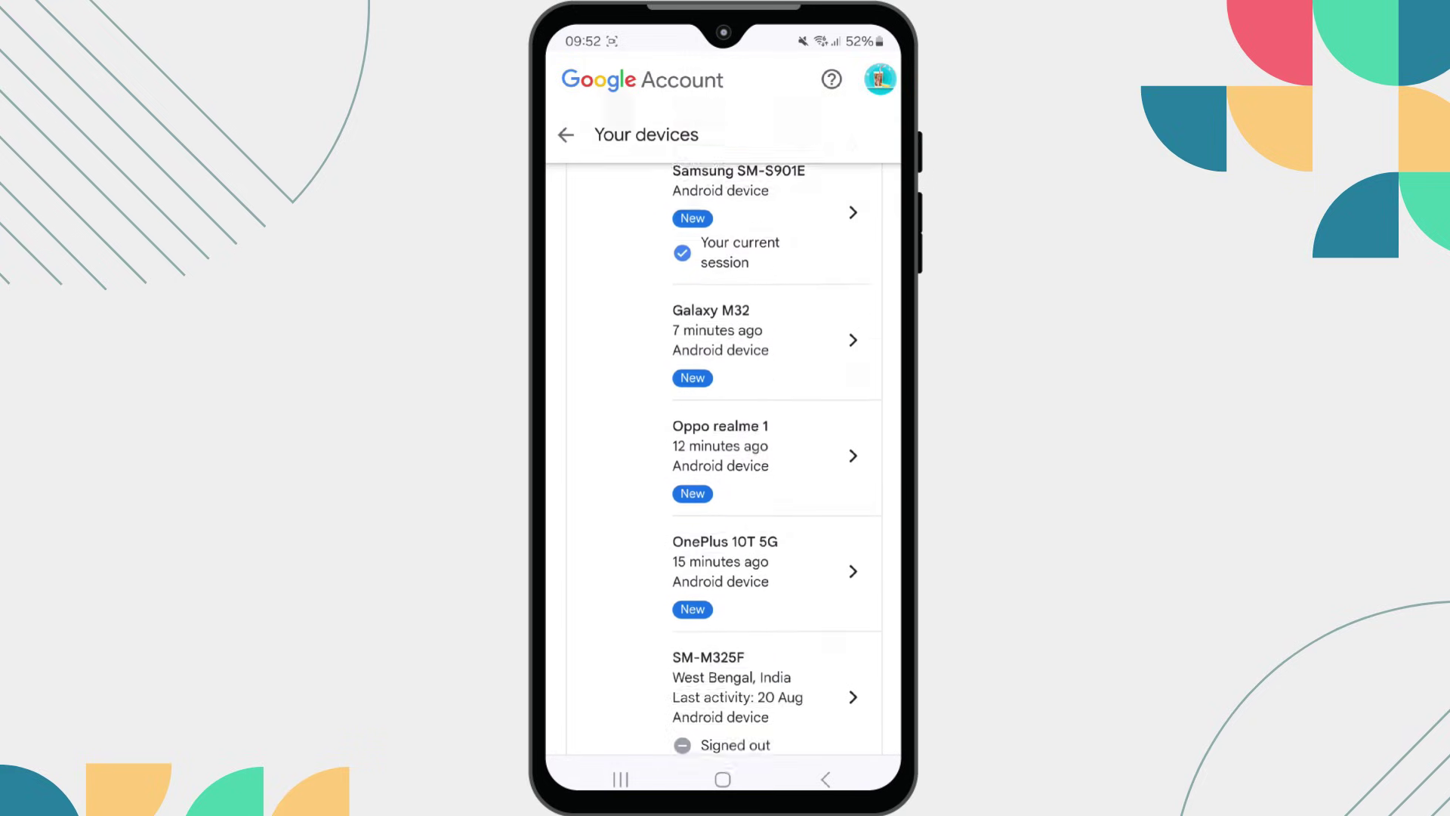
scroll(723, 453, "down", 2)
scroll(722, 453, "down", 3)
scroll(722, 453, "down", 5)
scroll(724, 453, "down", 1)
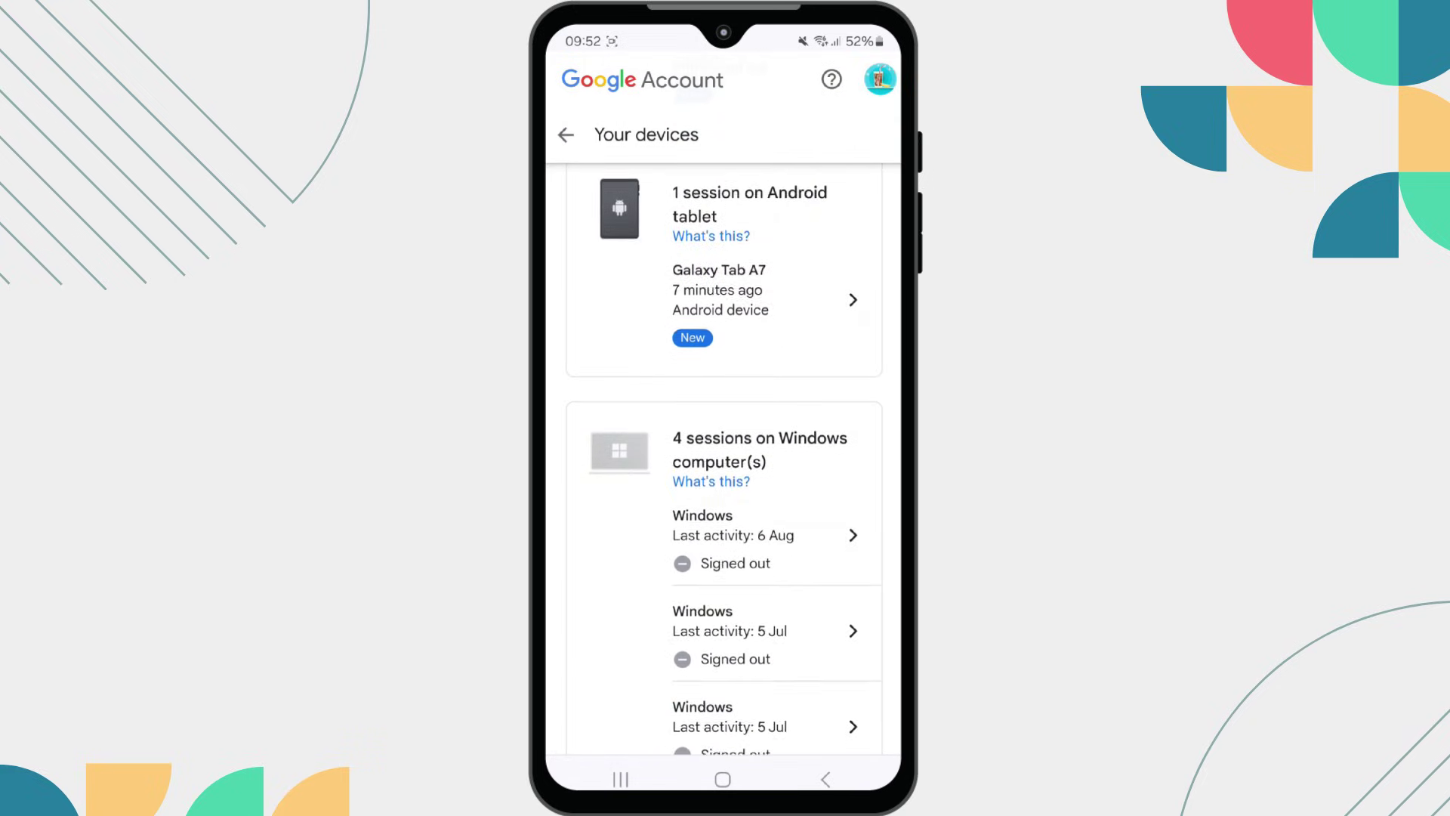
scroll(723, 453, "down", 3)
scroll(722, 453, "up", 5)
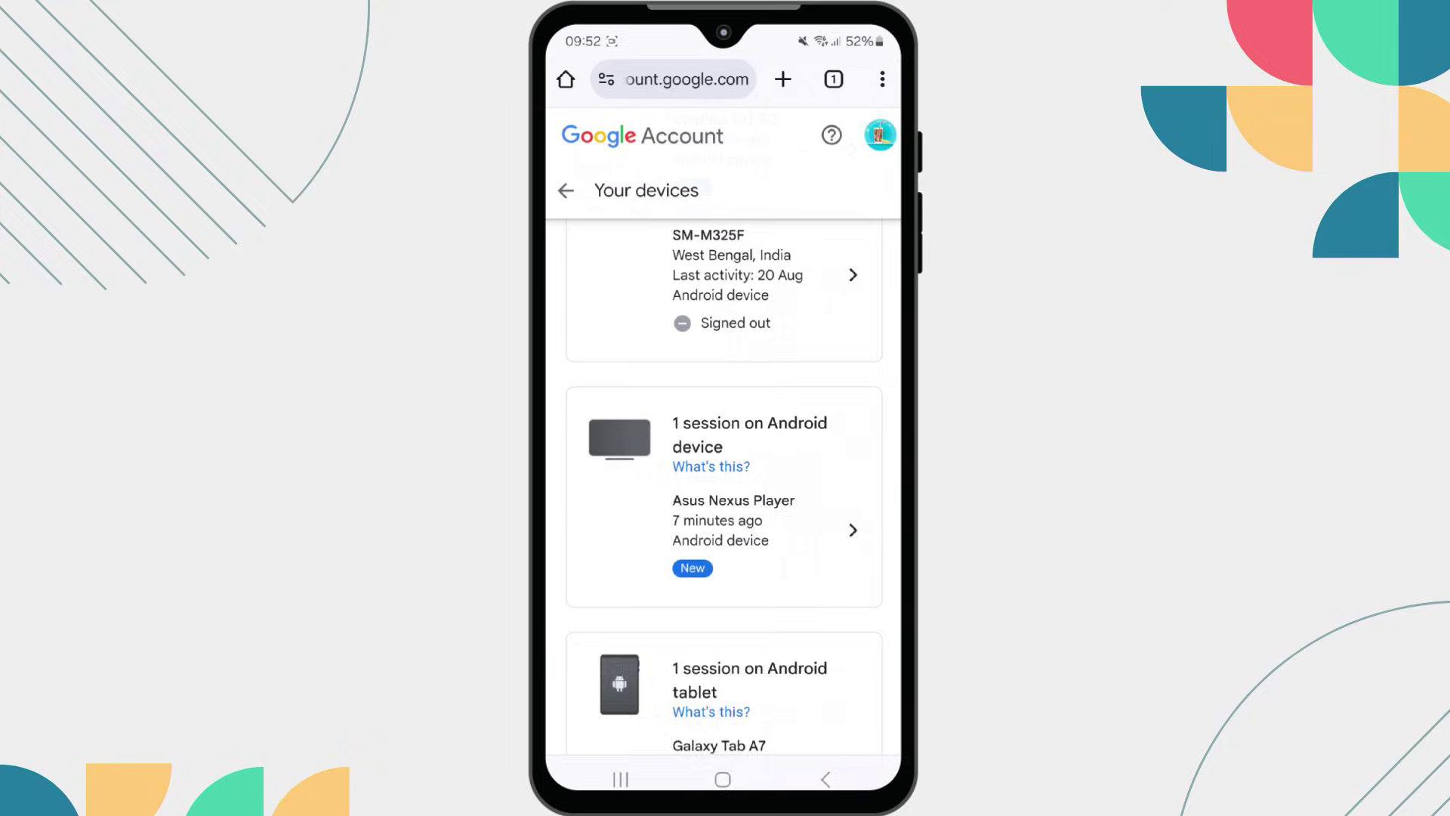
scroll(723, 454, "up", 2)
scroll(723, 453, "up", 3)
scroll(723, 453, "up", 1)
scroll(723, 454, "up", 2)
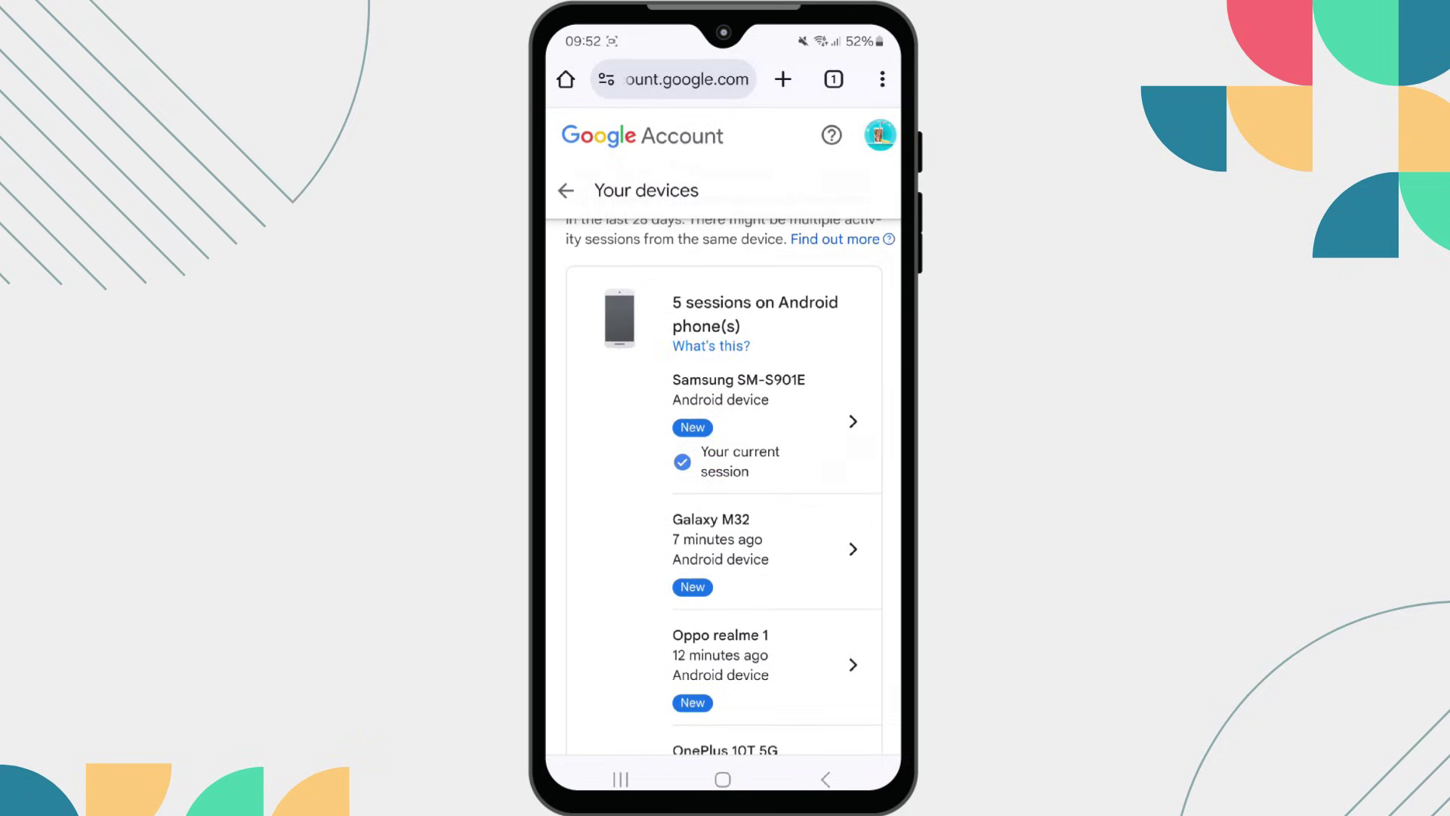
left_click(759, 550)
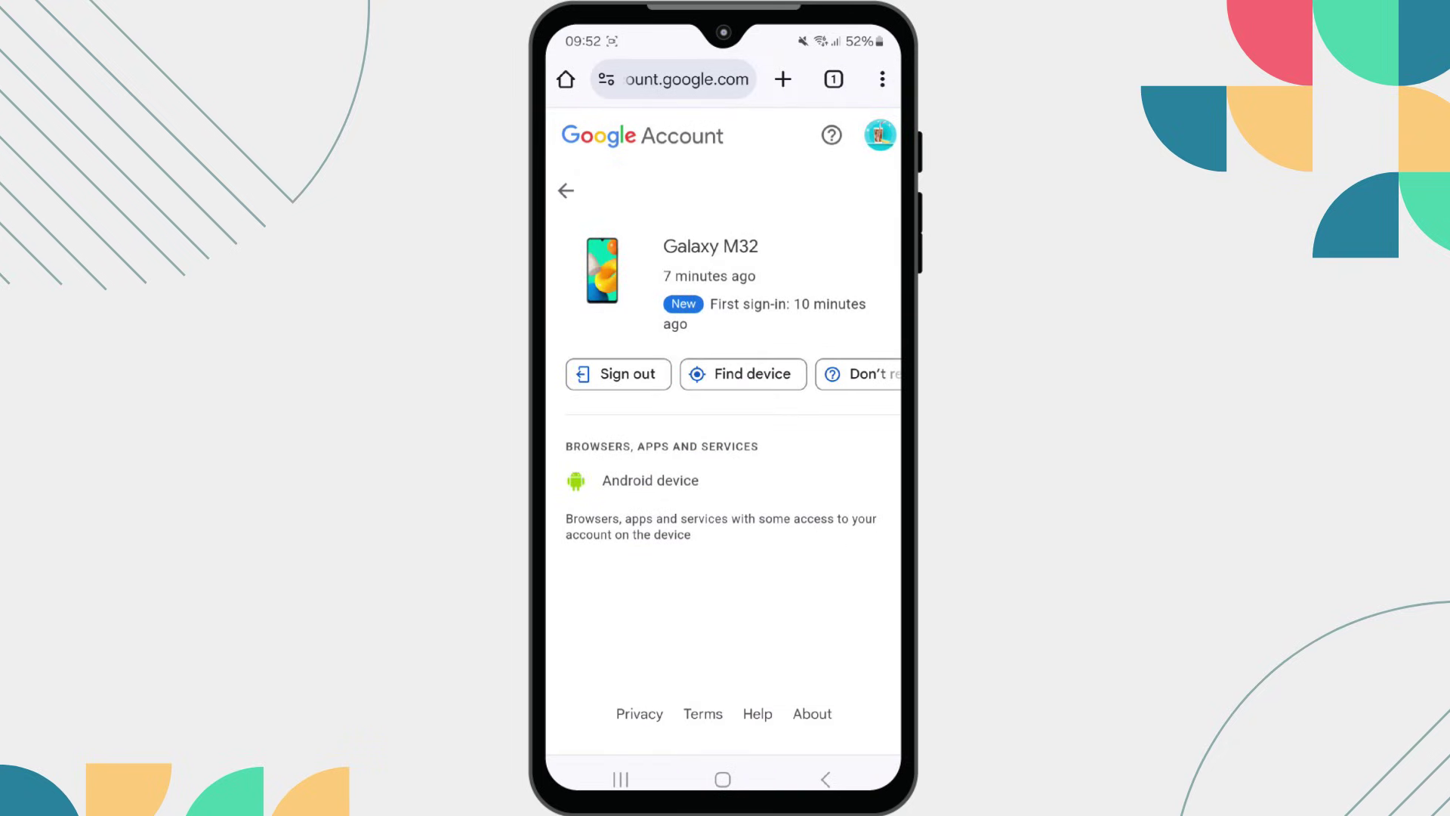
left_click(619, 375)
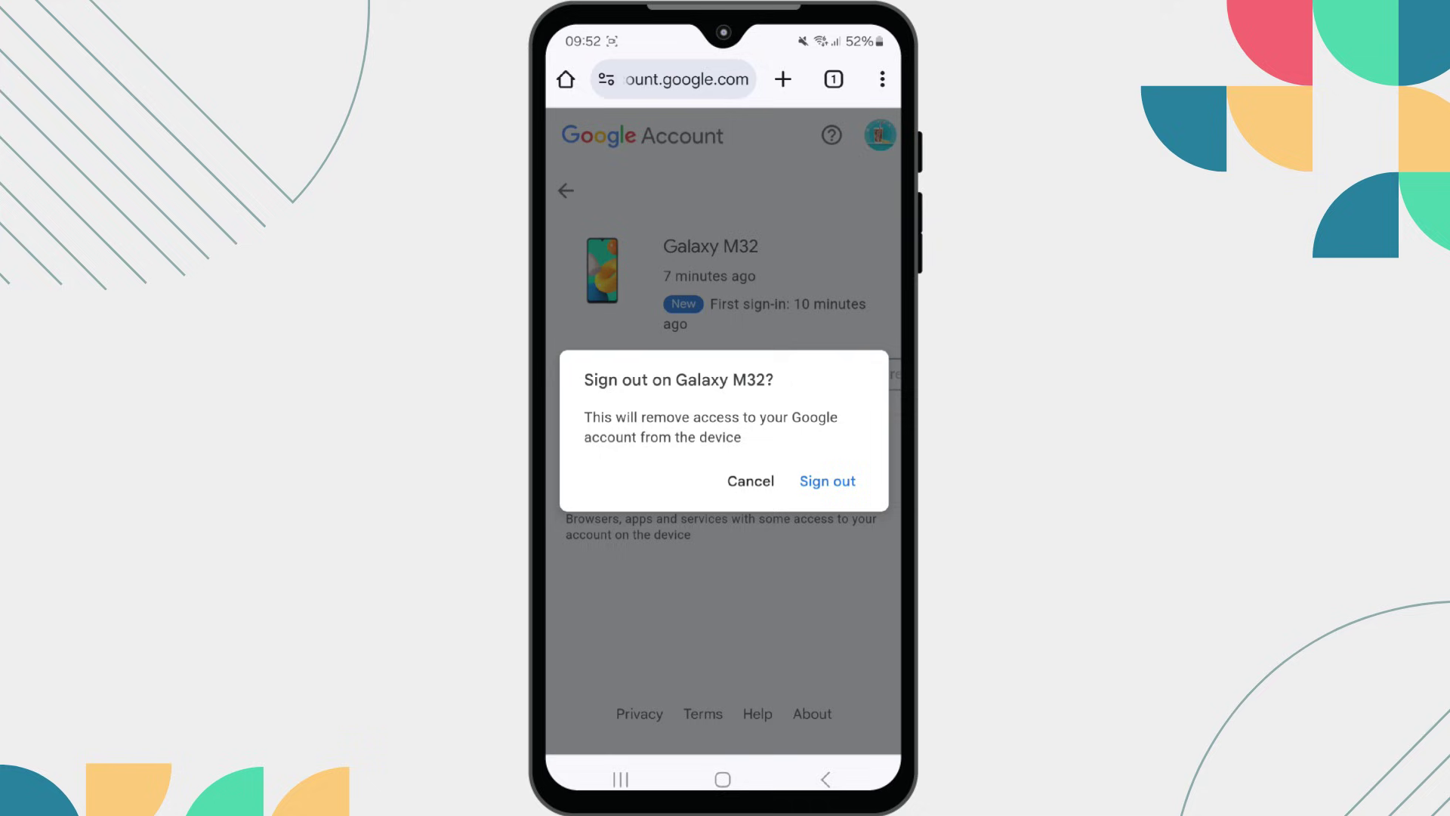
left_click(827, 481)
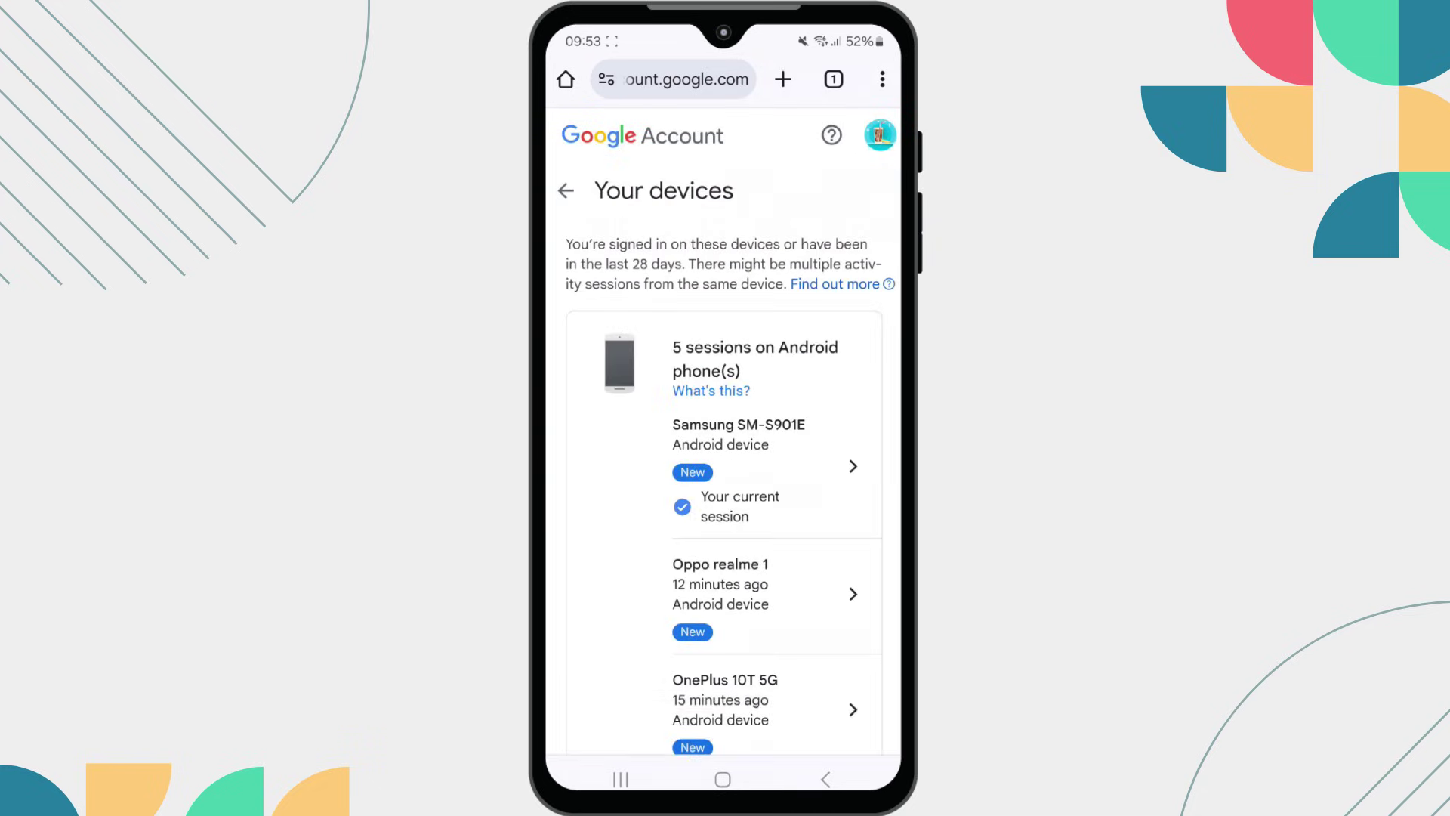
Step: Sign the account out of the Oppo realme 1 and the OnePlus 10T 5G
left_click(748, 589)
left_click(619, 353)
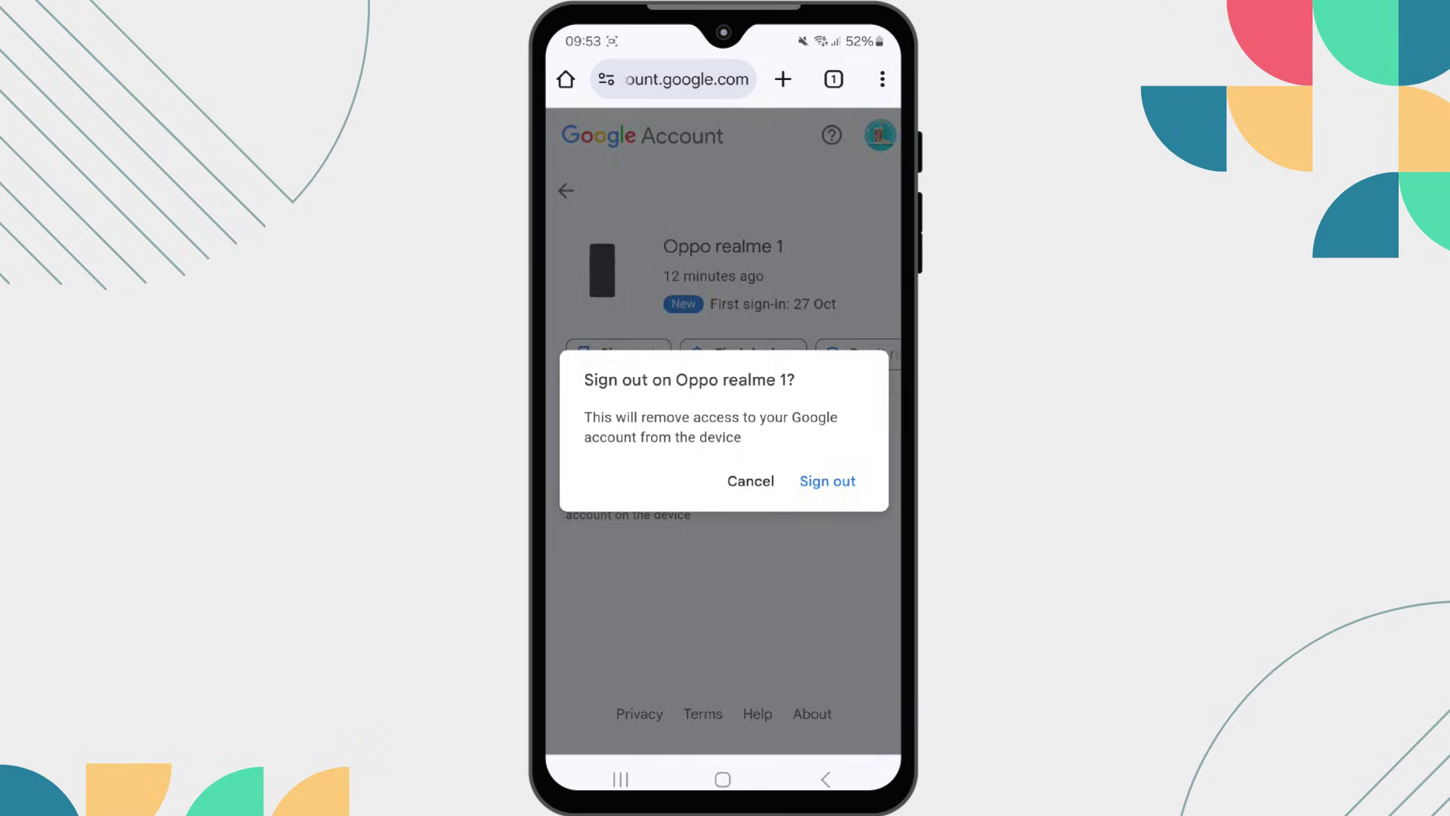
left_click(825, 479)
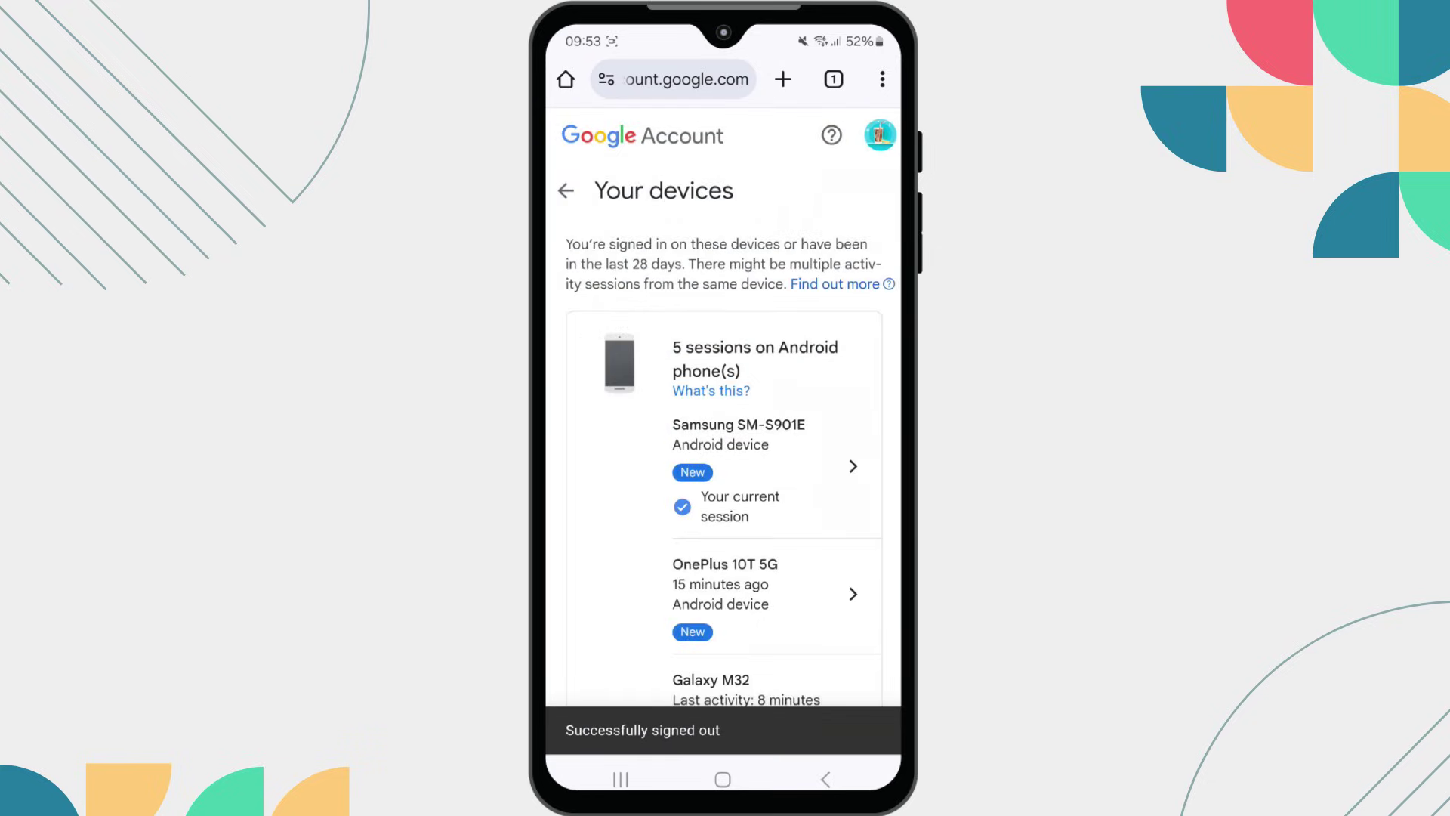
left_click(748, 589)
left_click(618, 354)
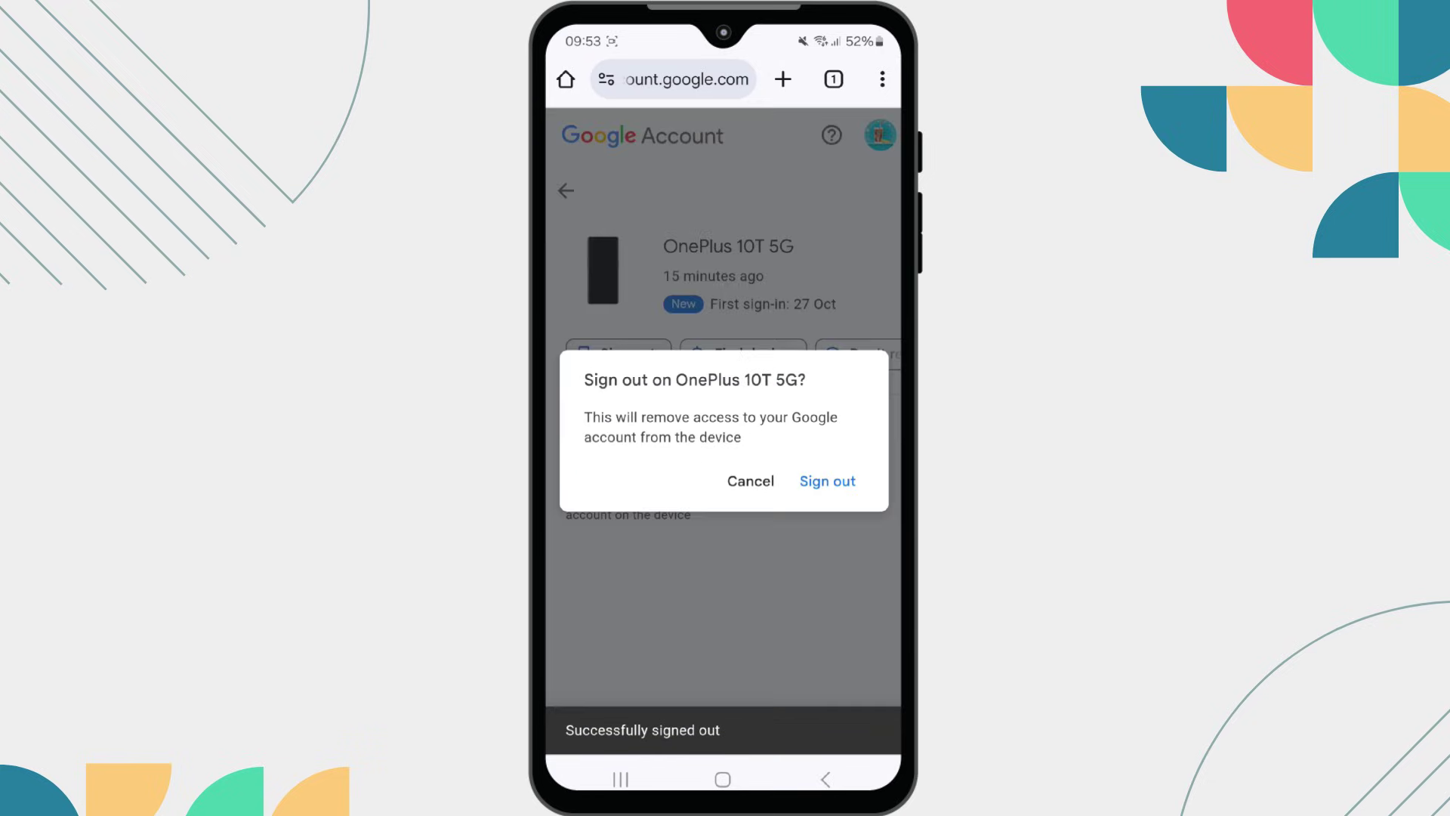
left_click(826, 480)
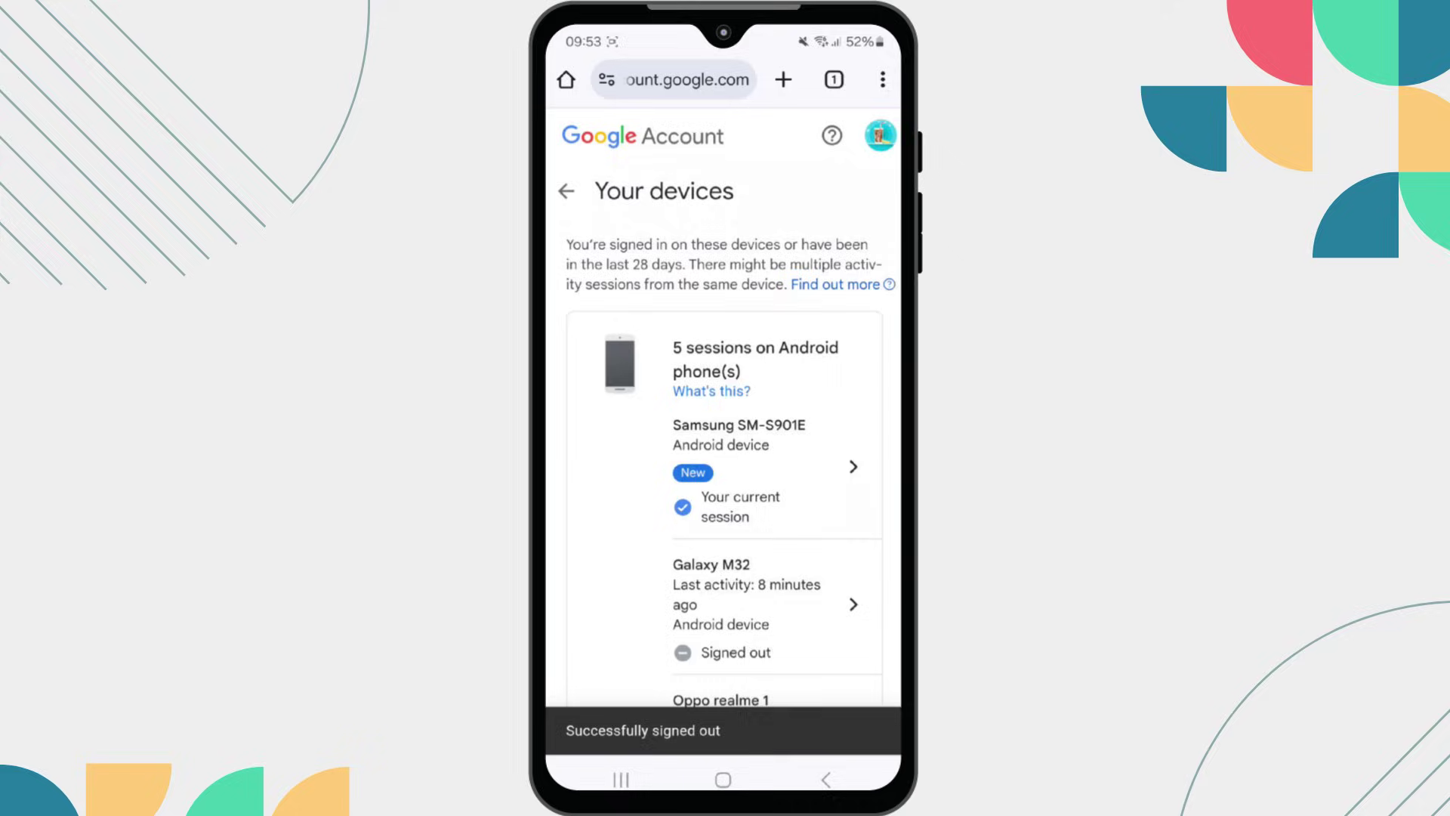
scroll(724, 465, "down", 10)
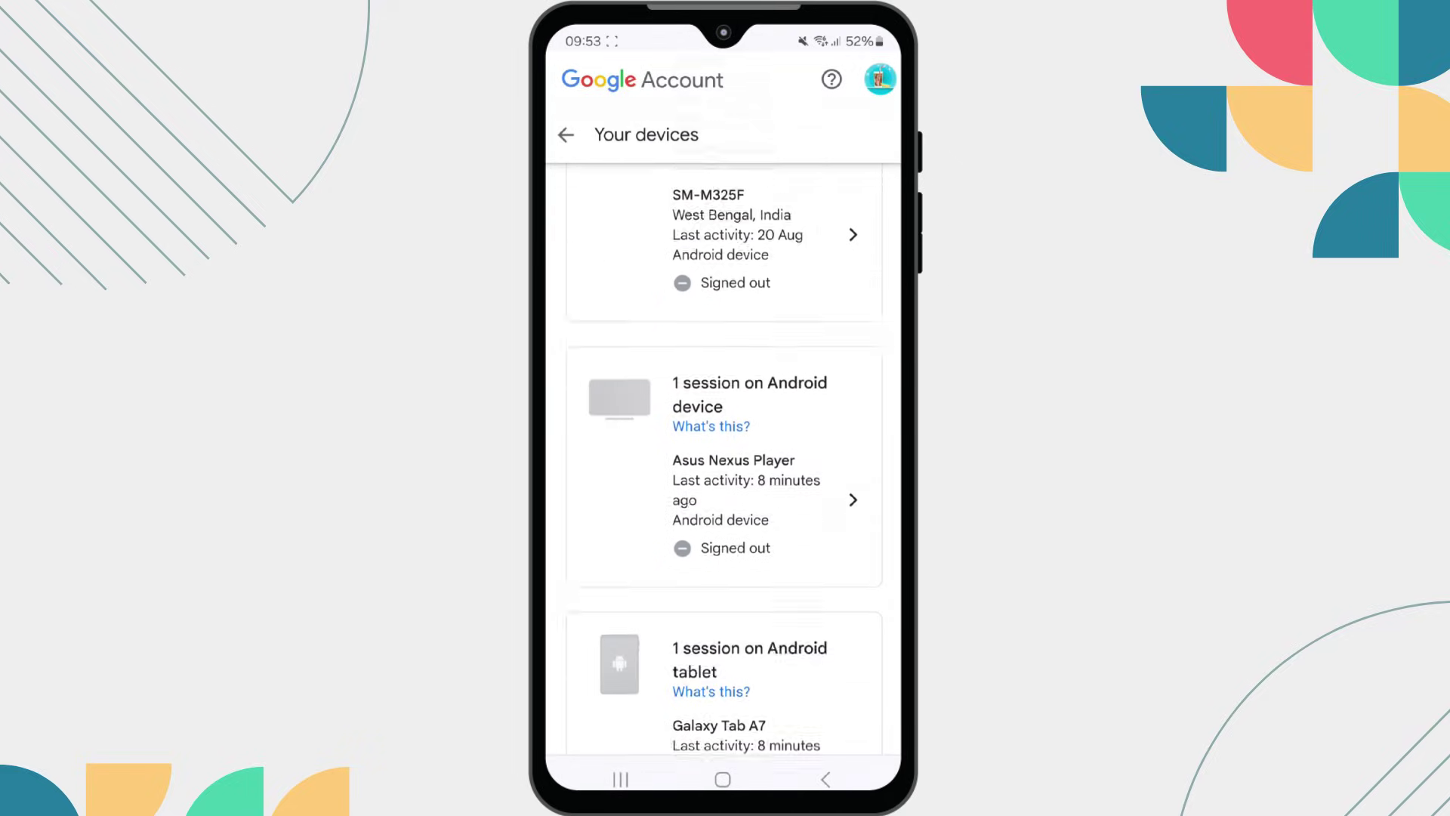
scroll(724, 465, "down", 5)
scroll(725, 465, "down", 3)
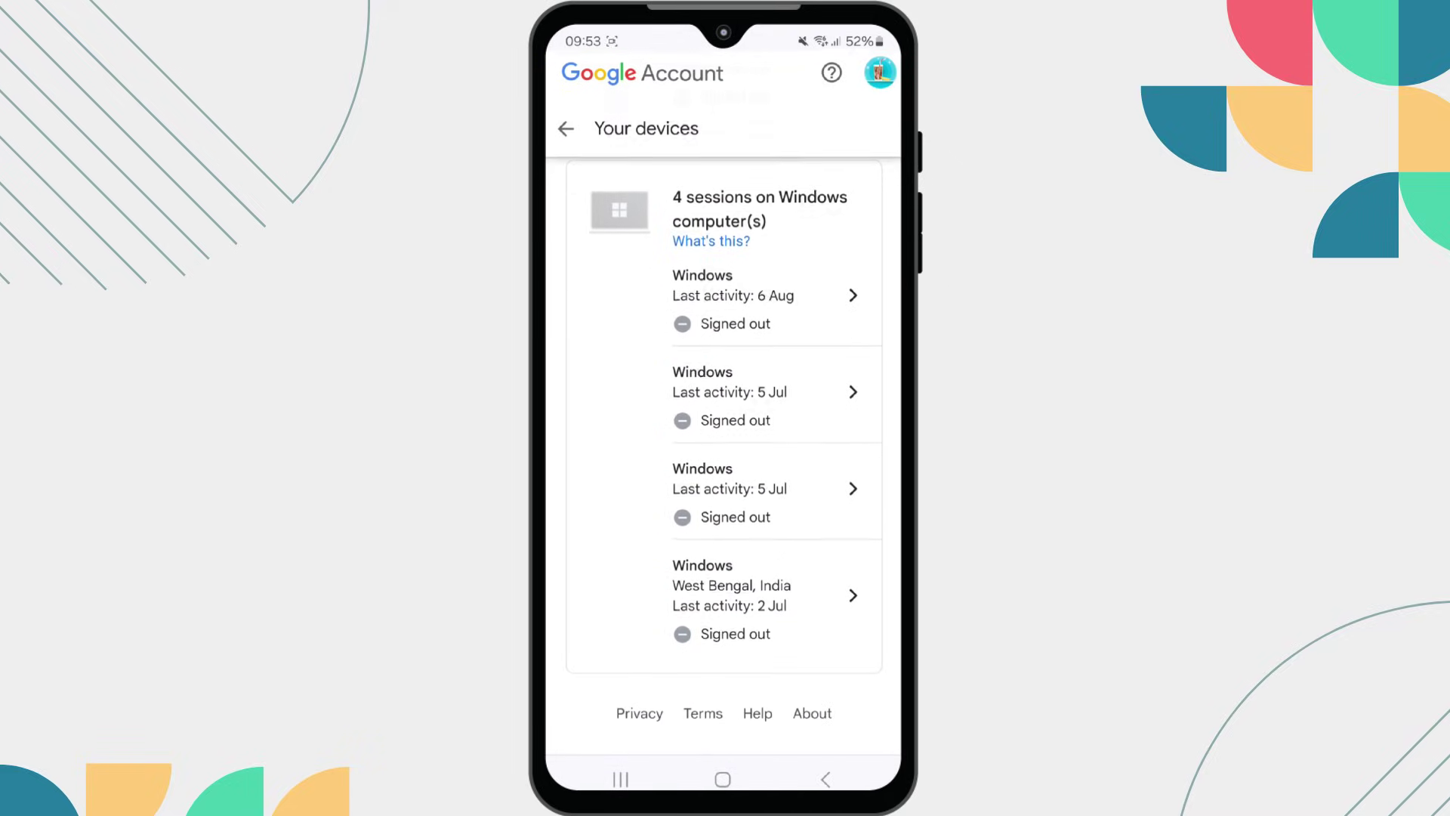
scroll(723, 465, "up", 10)
scroll(724, 465, "up", 5)
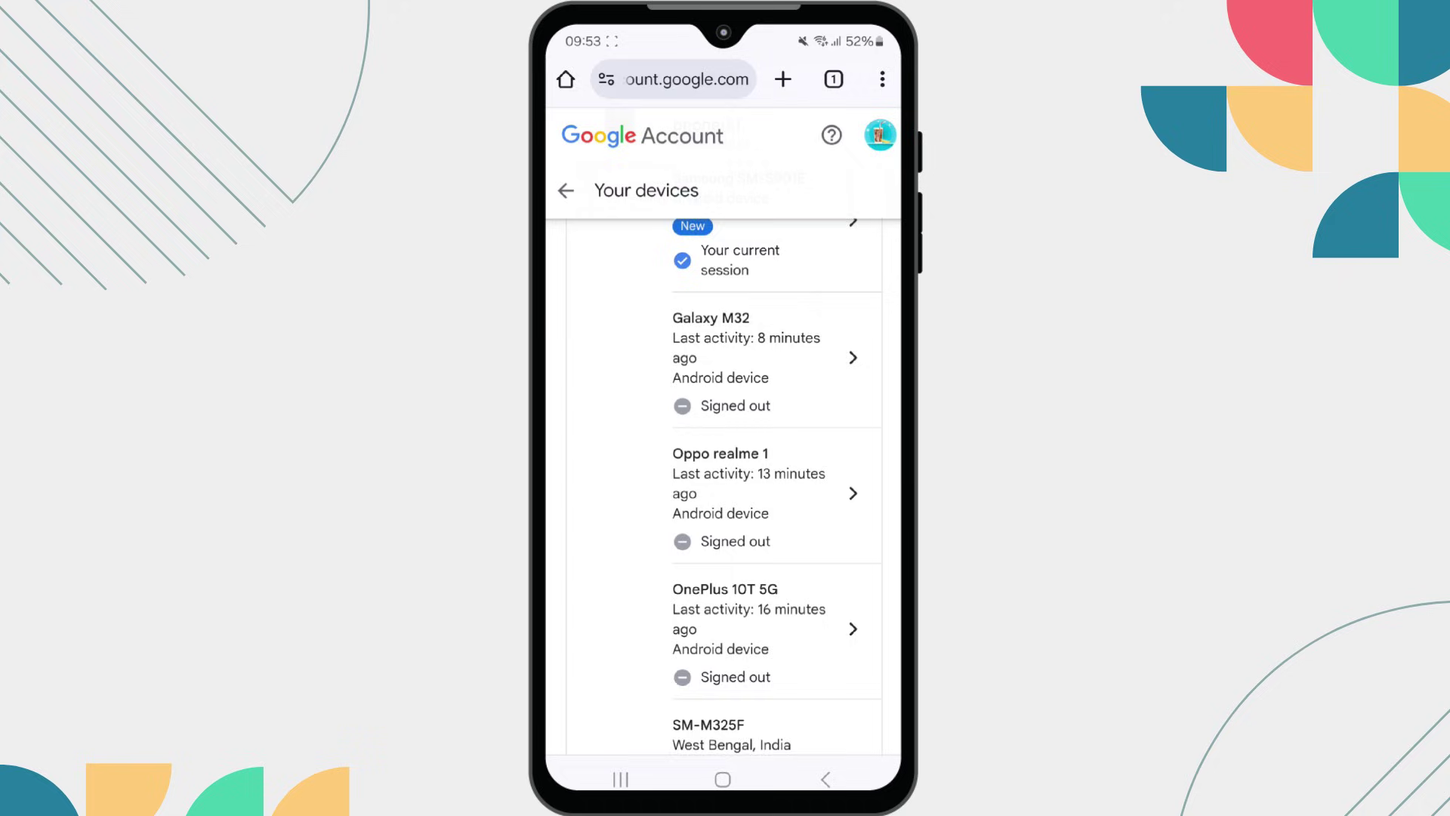
scroll(724, 464, "up", 2)
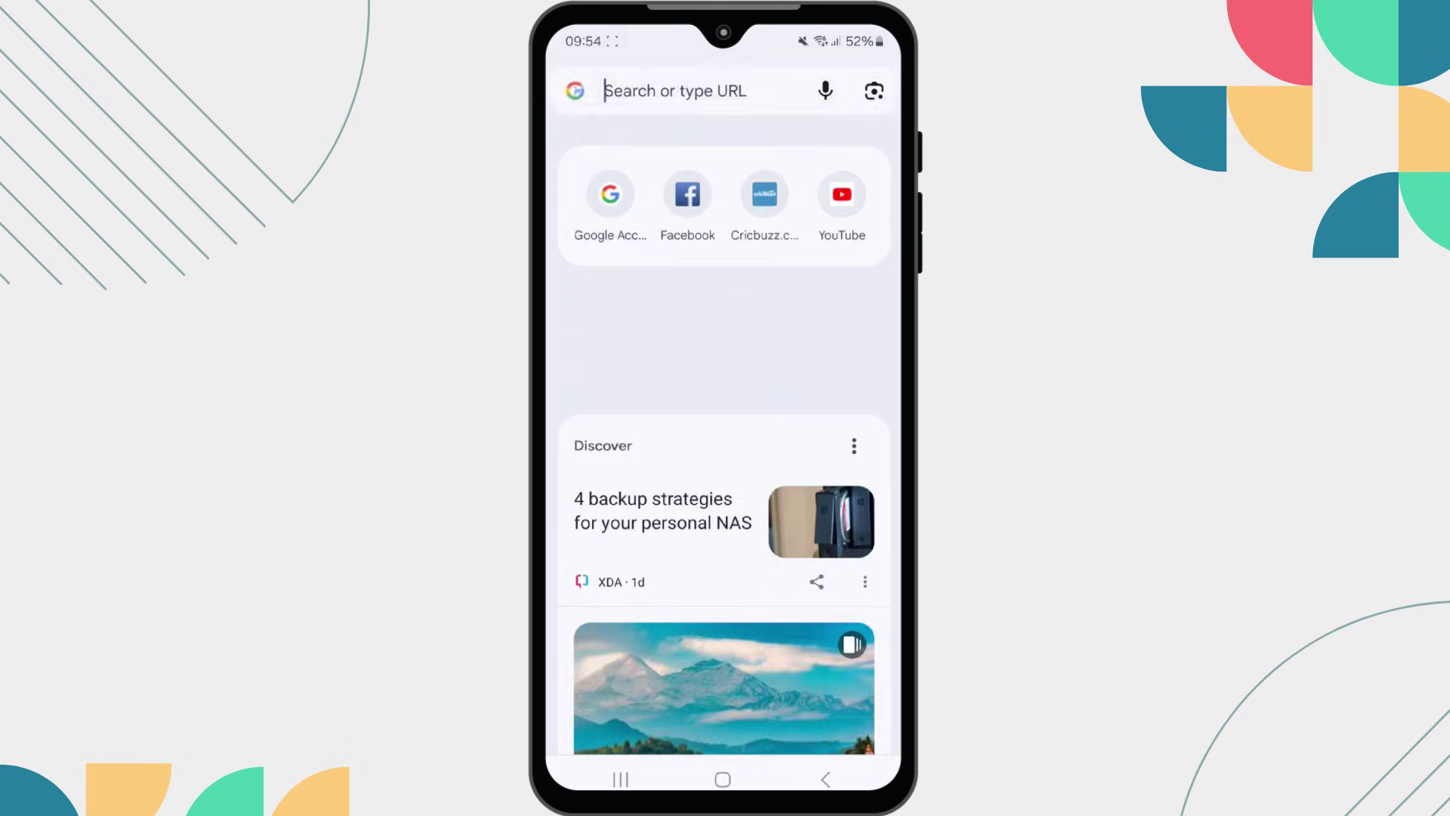
type("play.google.com")
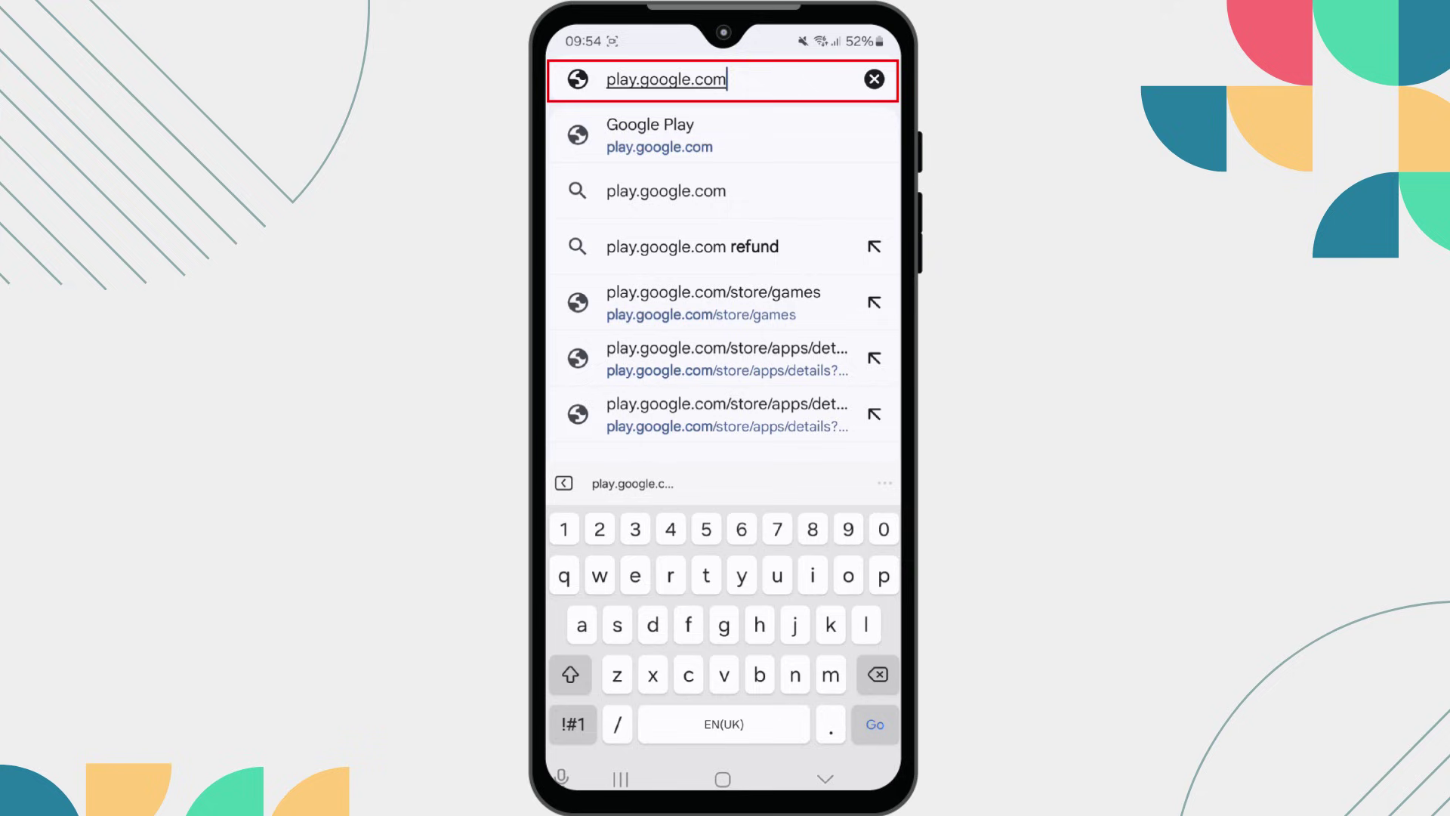
Step: Load play.google.com and go to Library & devices from the account menu
key("Return")
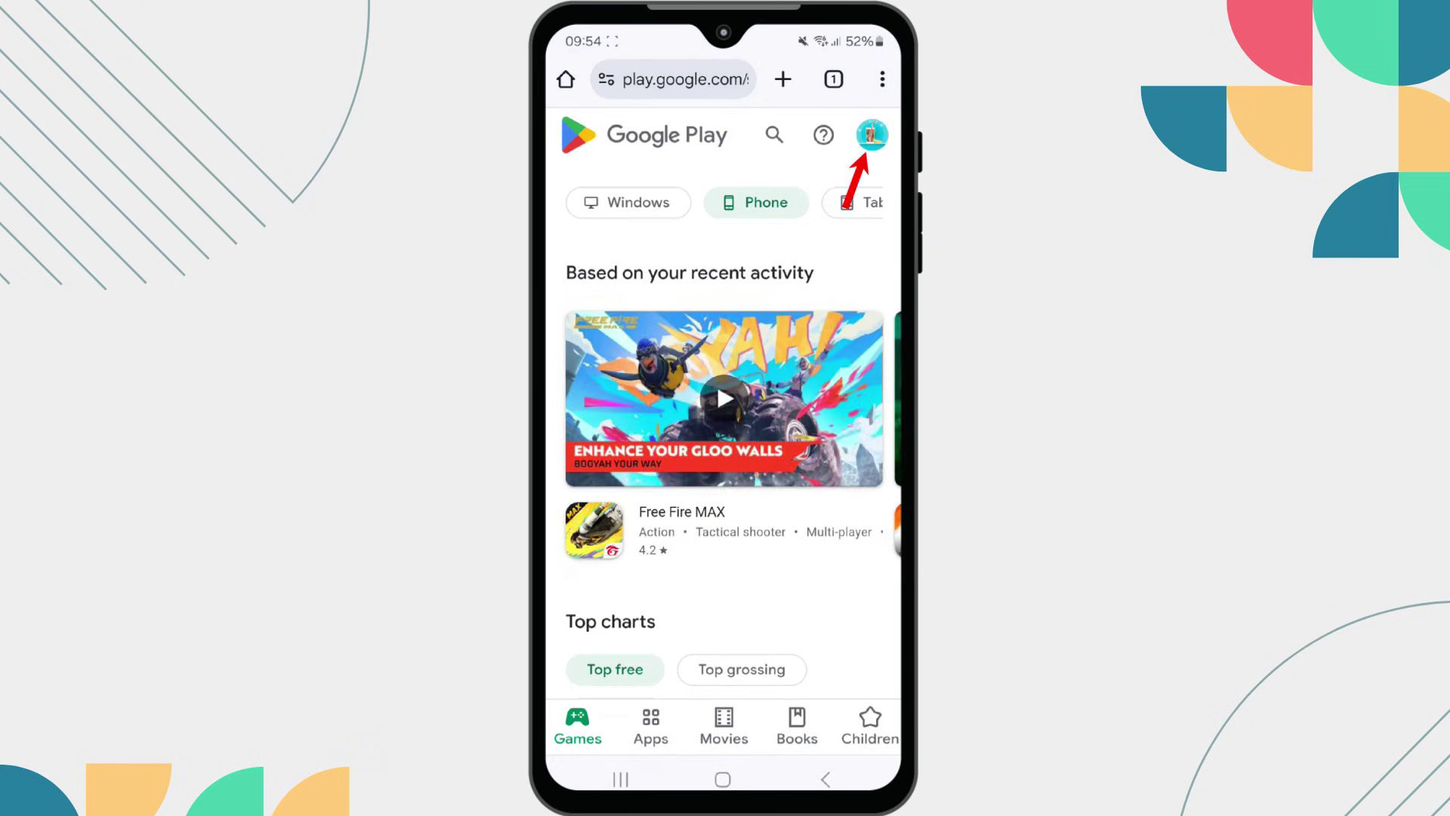
left_click(872, 135)
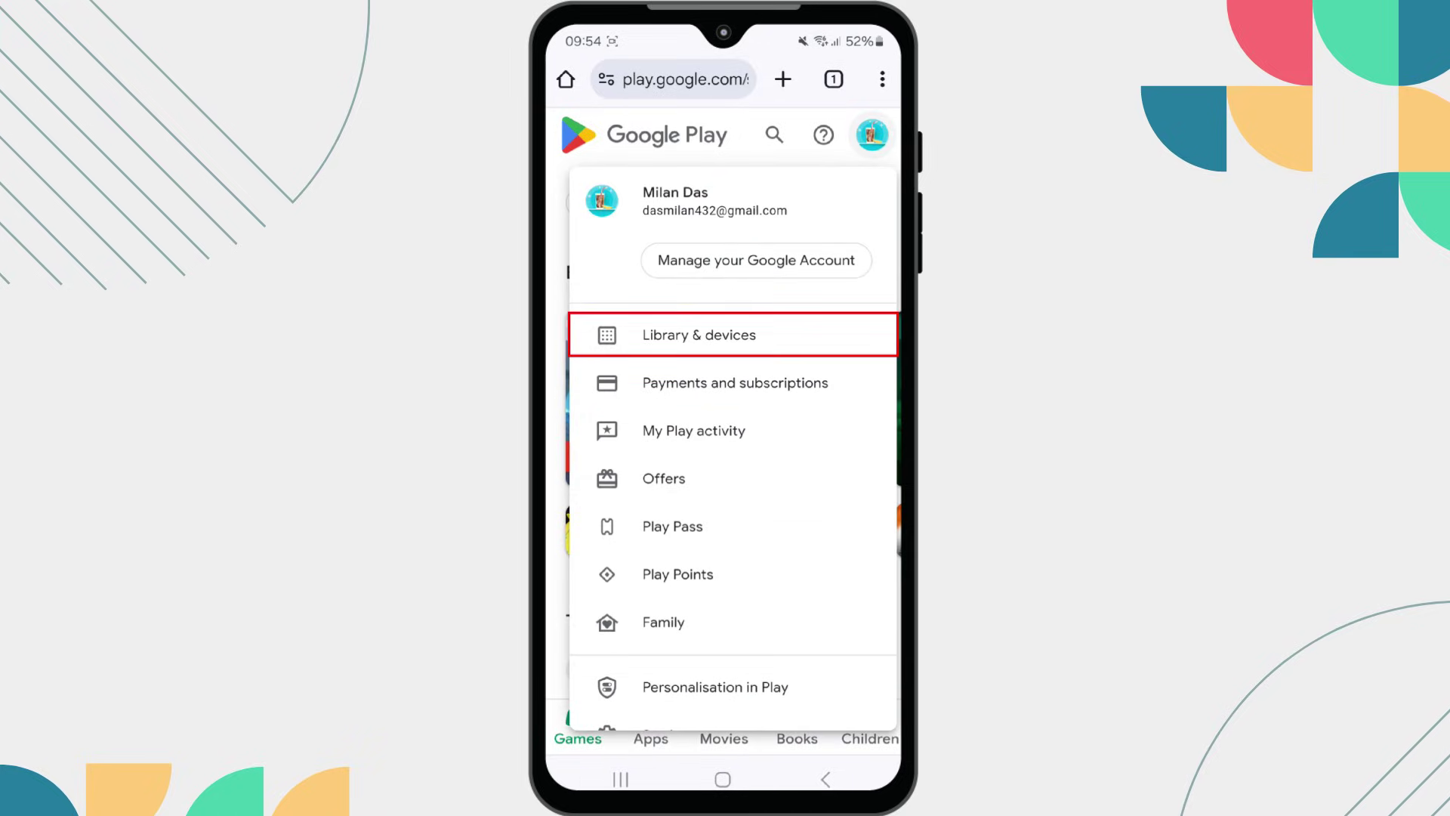
left_click(699, 334)
scroll(726, 256, "right", 3)
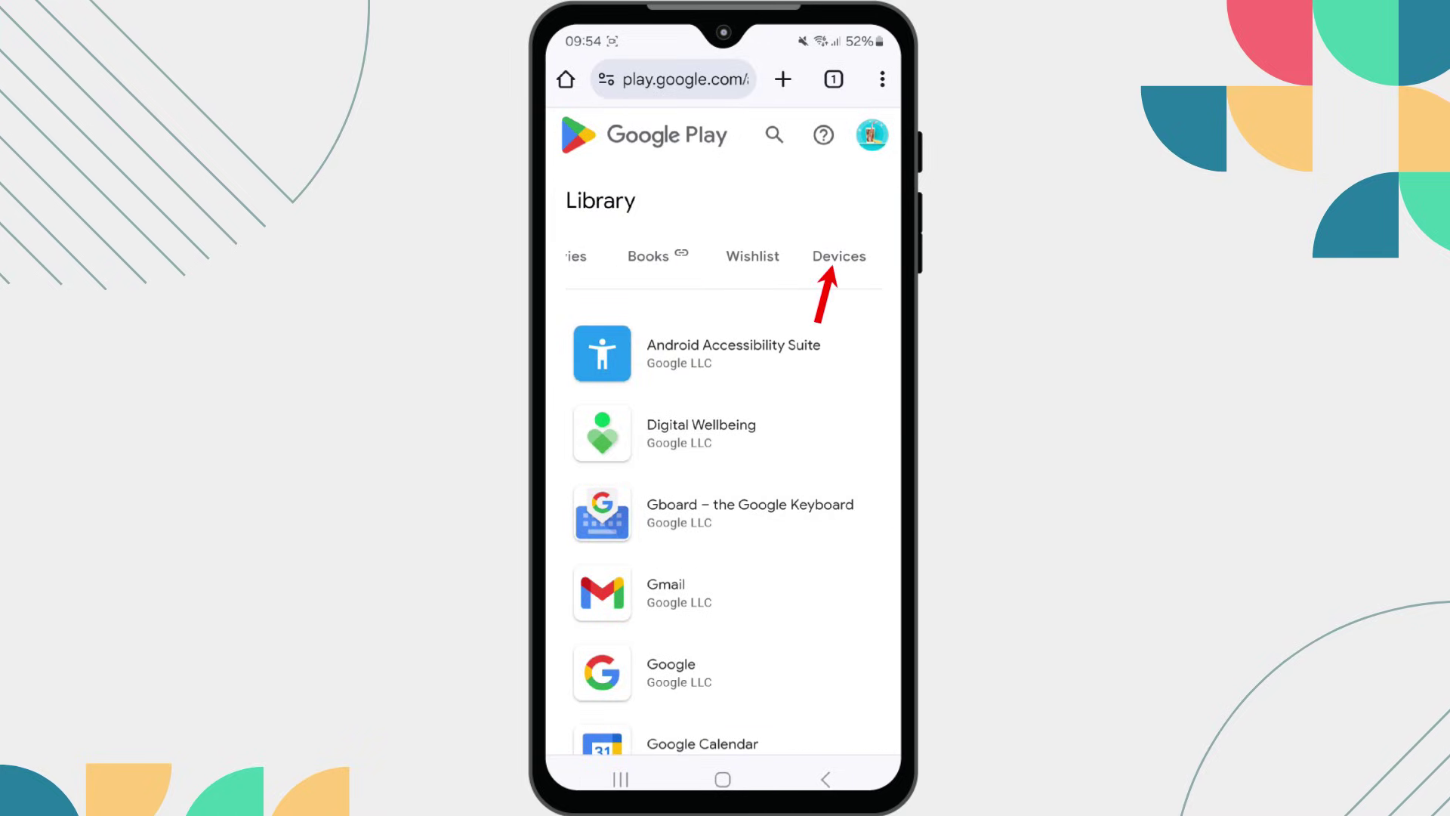
Step: List the account's six registered devices on the Library Devices tab
left_click(839, 256)
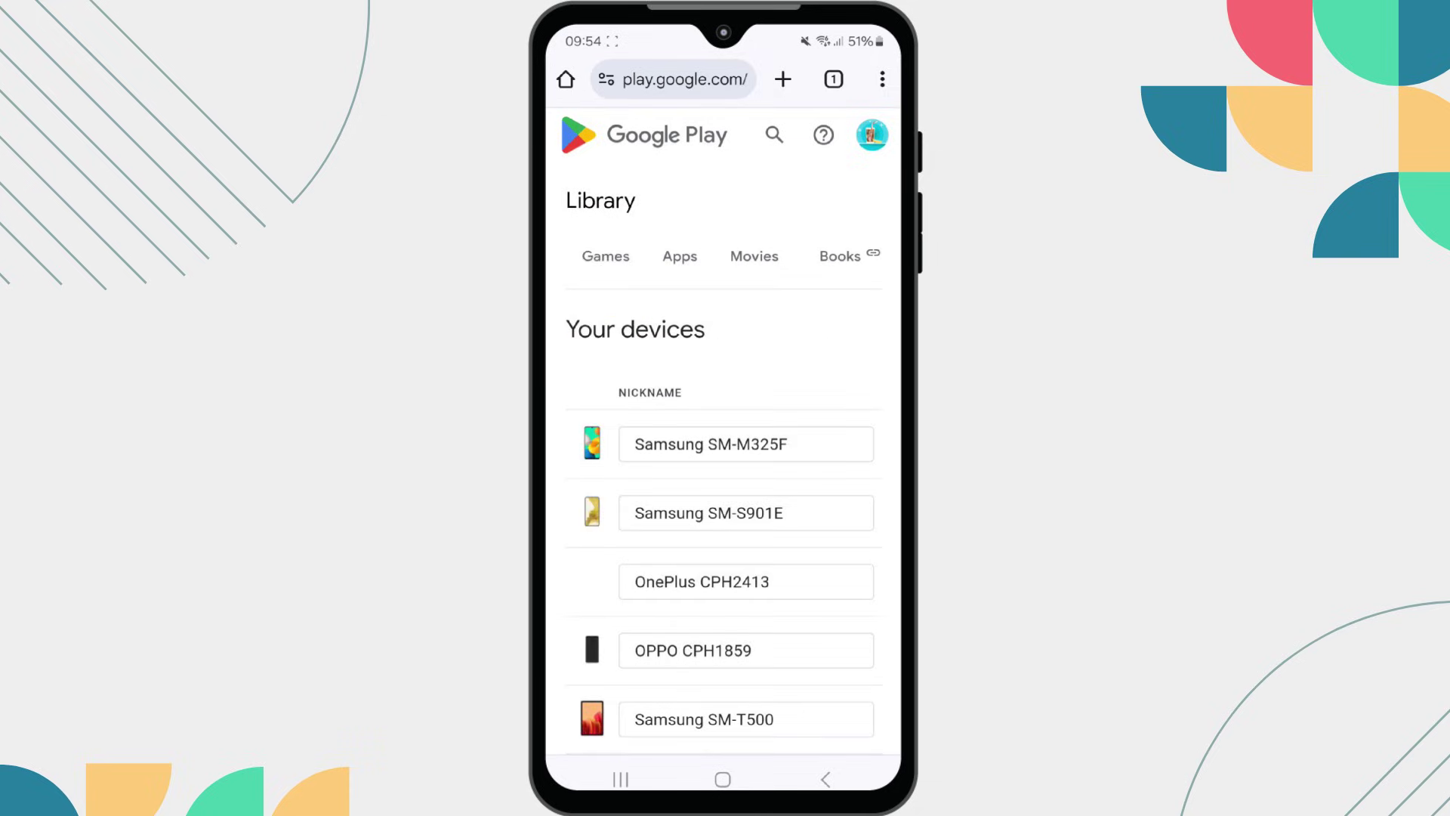
scroll(726, 511, "down", 2)
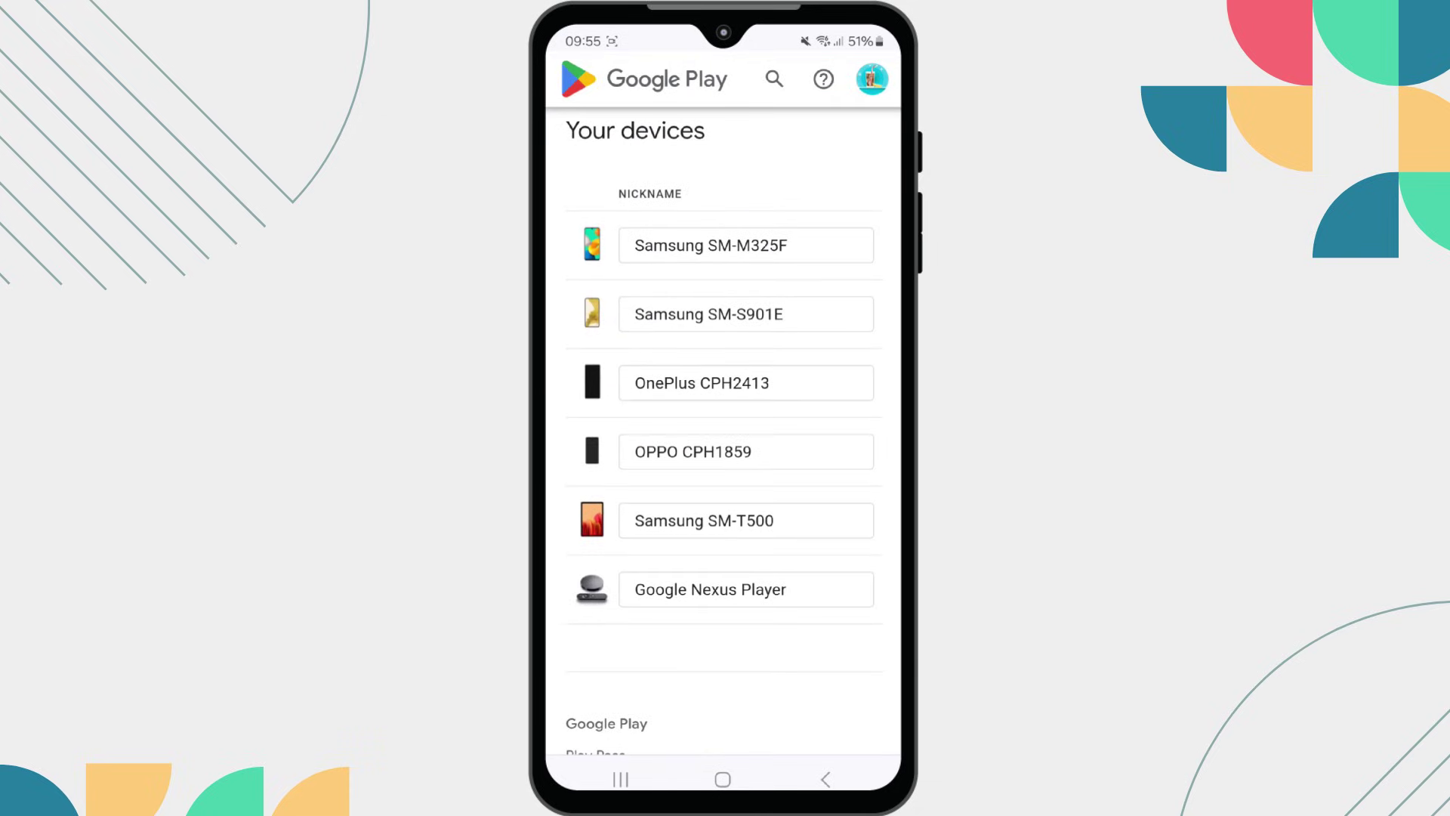
scroll(725, 453, "up", 2)
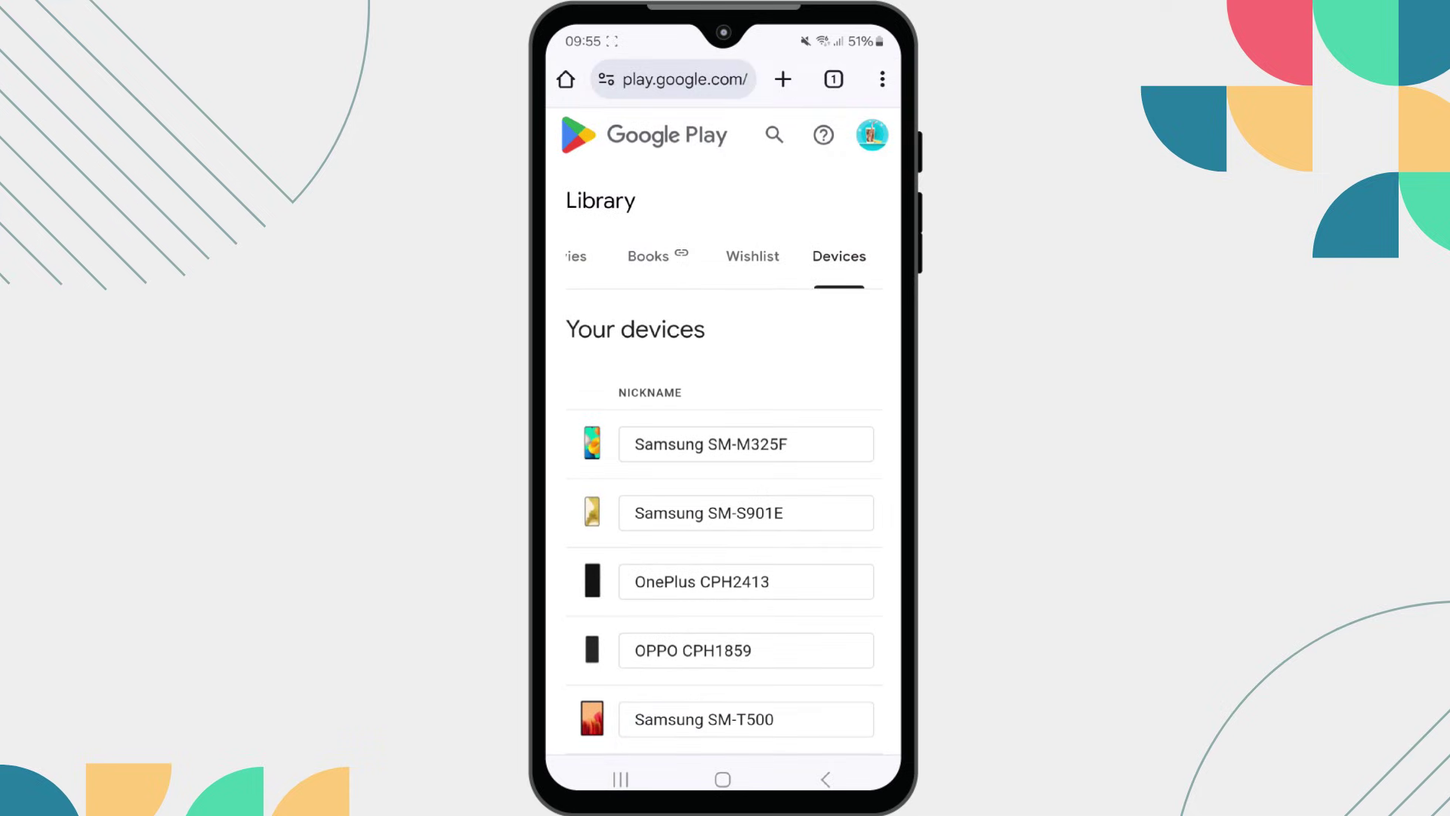
left_click(881, 78)
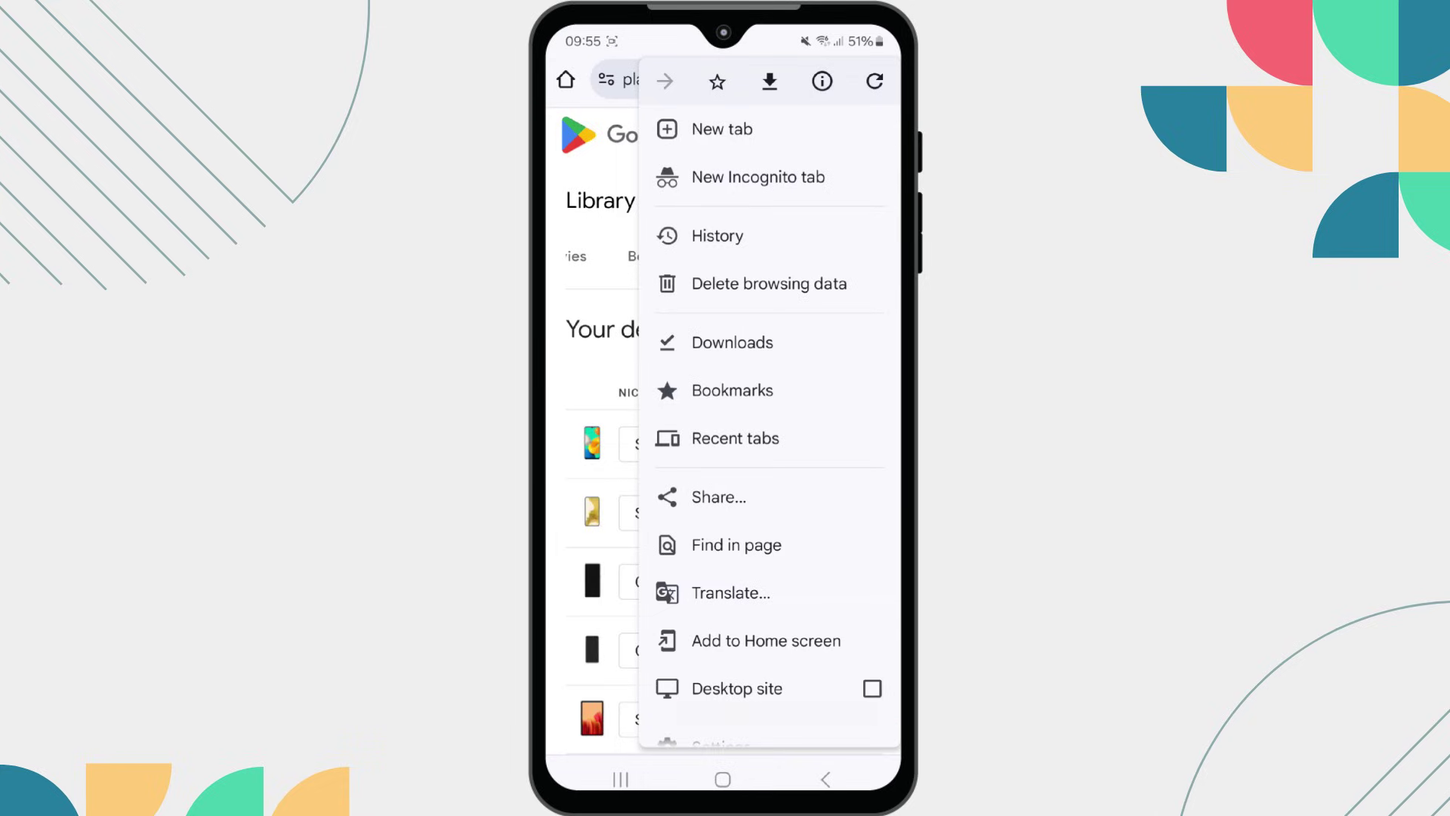
Step: In desktop site view, untick Show in menus for all six devices, then close the My Devices tab
left_click(736, 688)
scroll(725, 340, "up", 3)
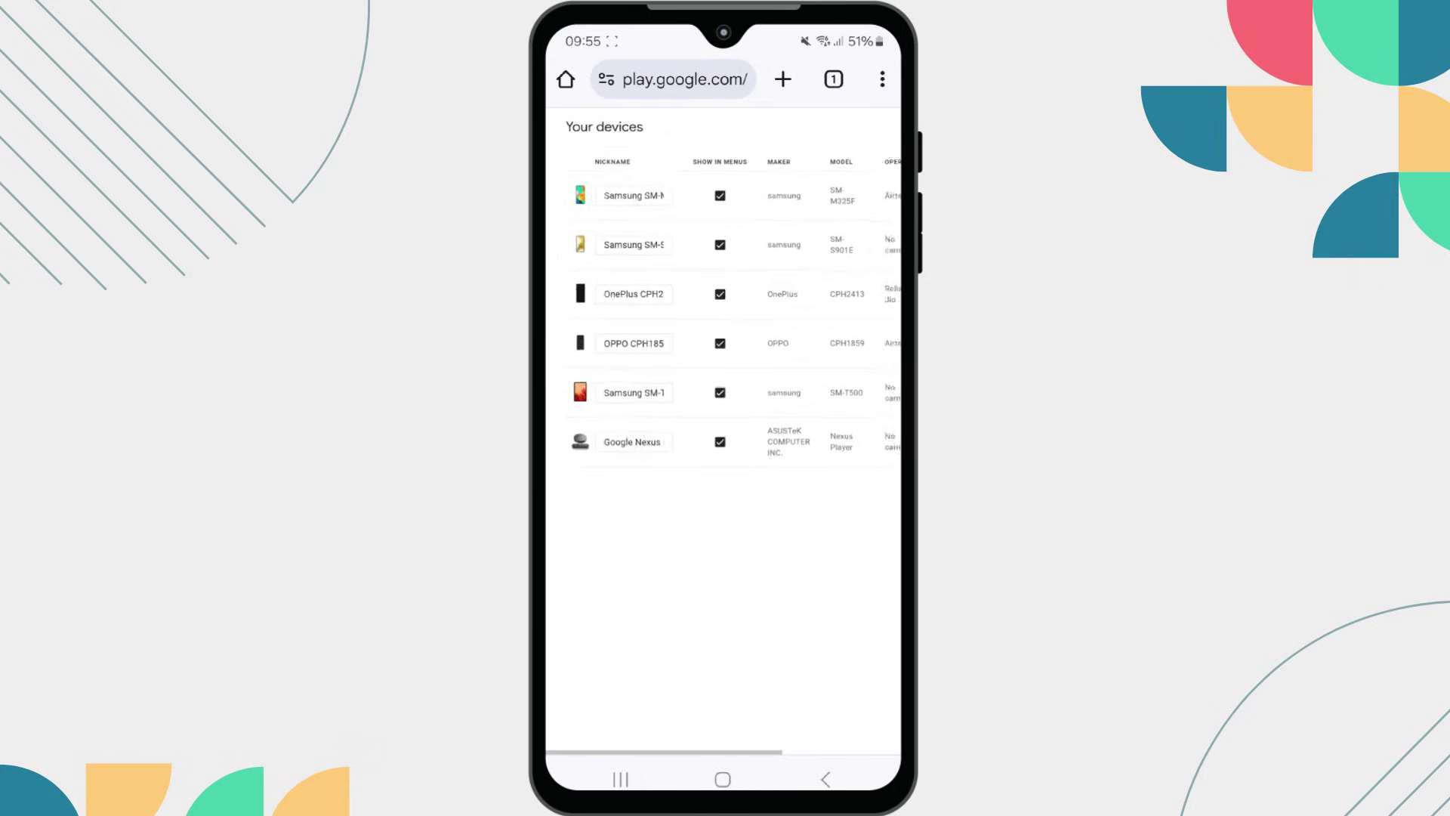
scroll(725, 340, "up", 1)
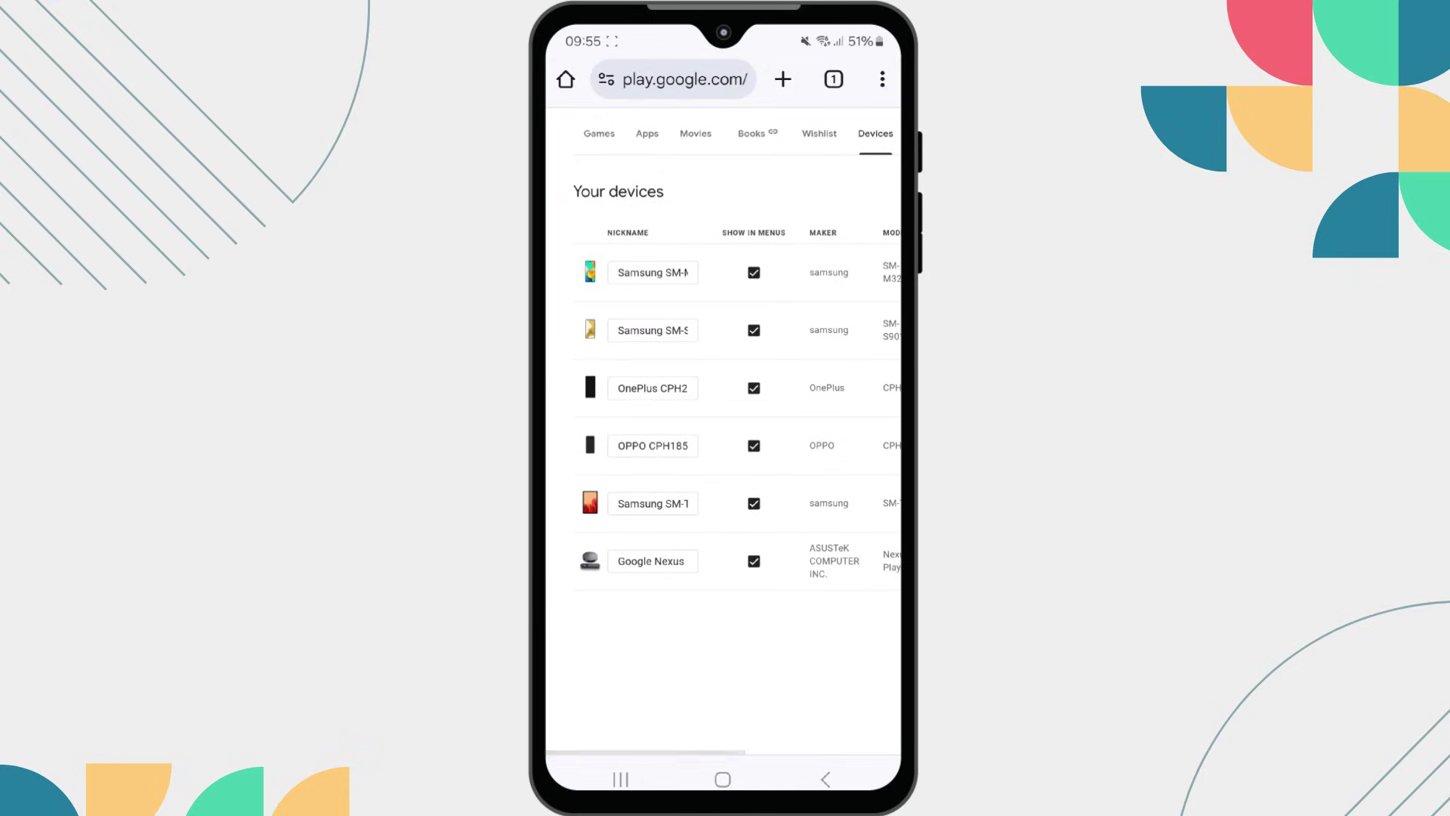
left_click(753, 272)
left_click(754, 330)
left_click(753, 388)
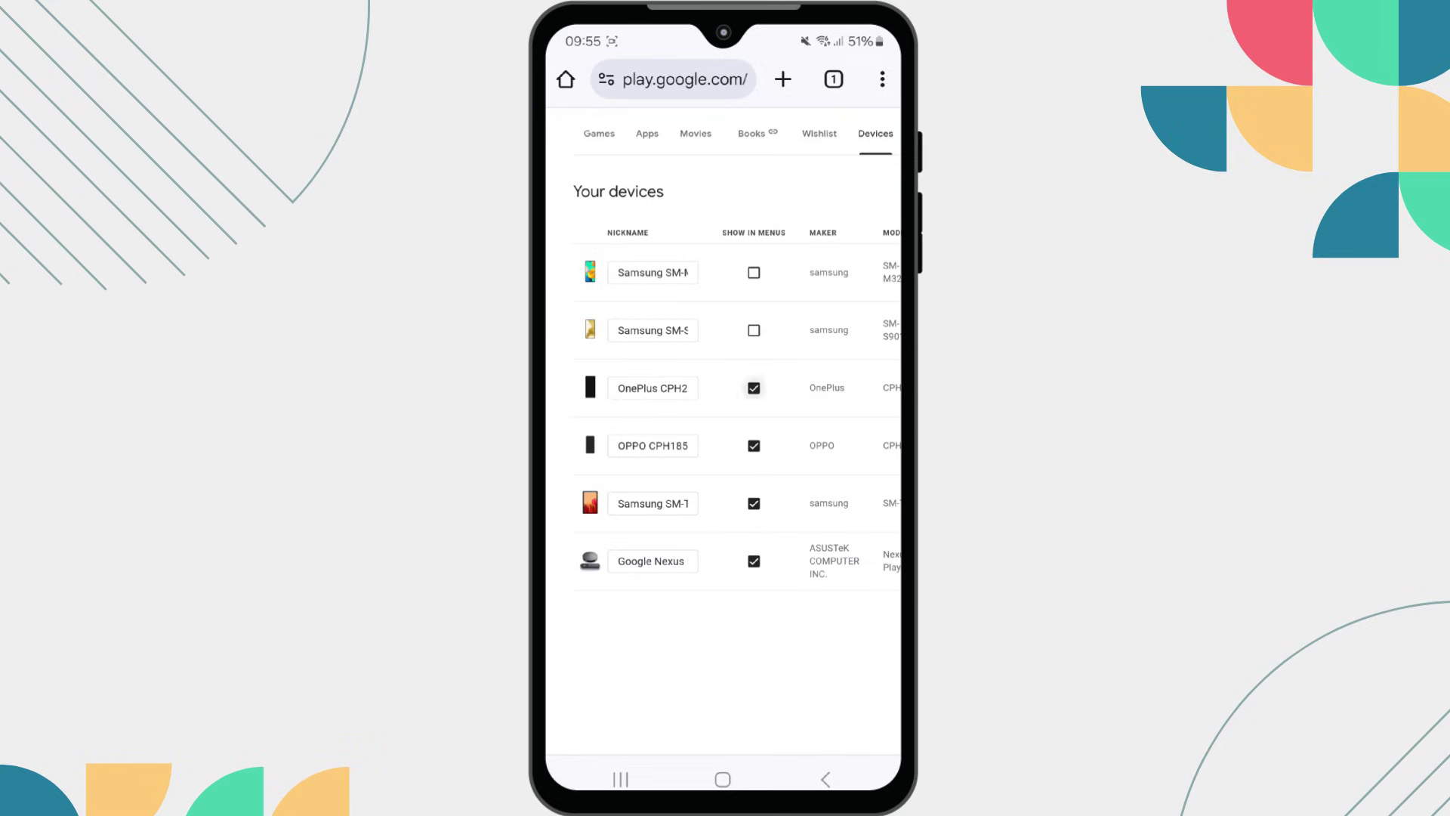
left_click(753, 446)
left_click(753, 504)
left_click(754, 560)
left_click(833, 78)
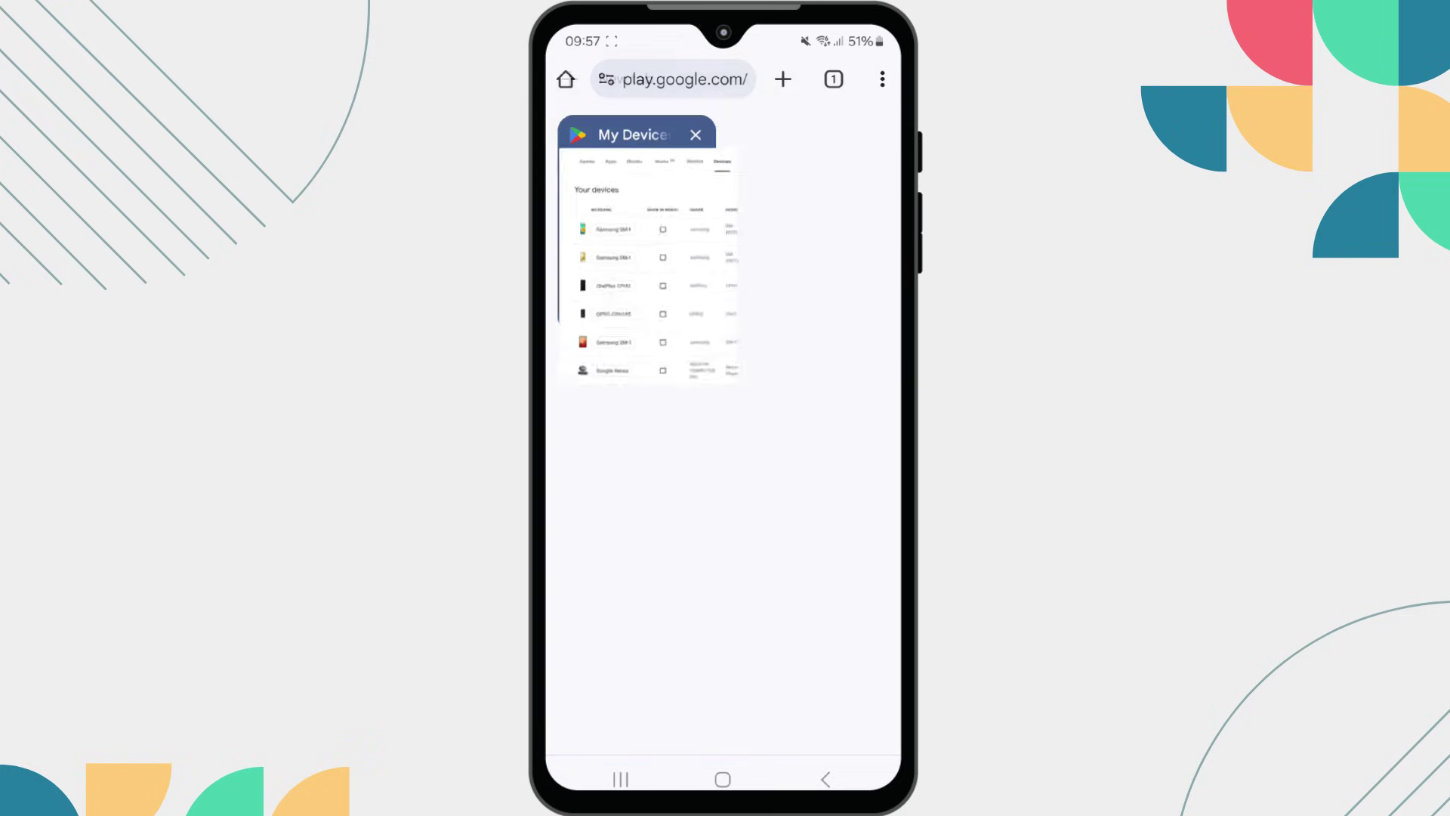
left_click(694, 133)
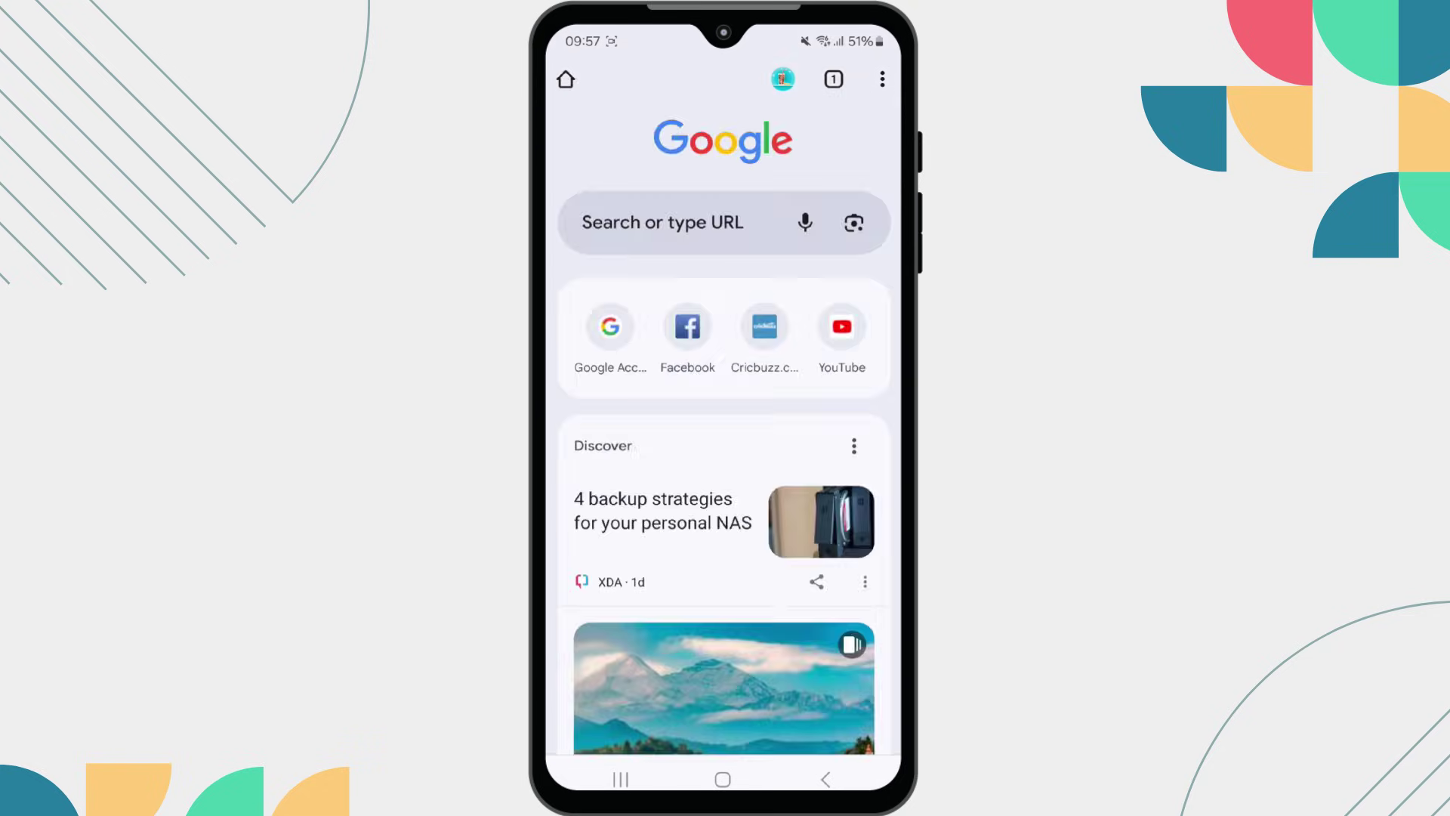
Step: Clear the Play Store app's cache and data, leaving 114 MB total storage
left_click(723, 779)
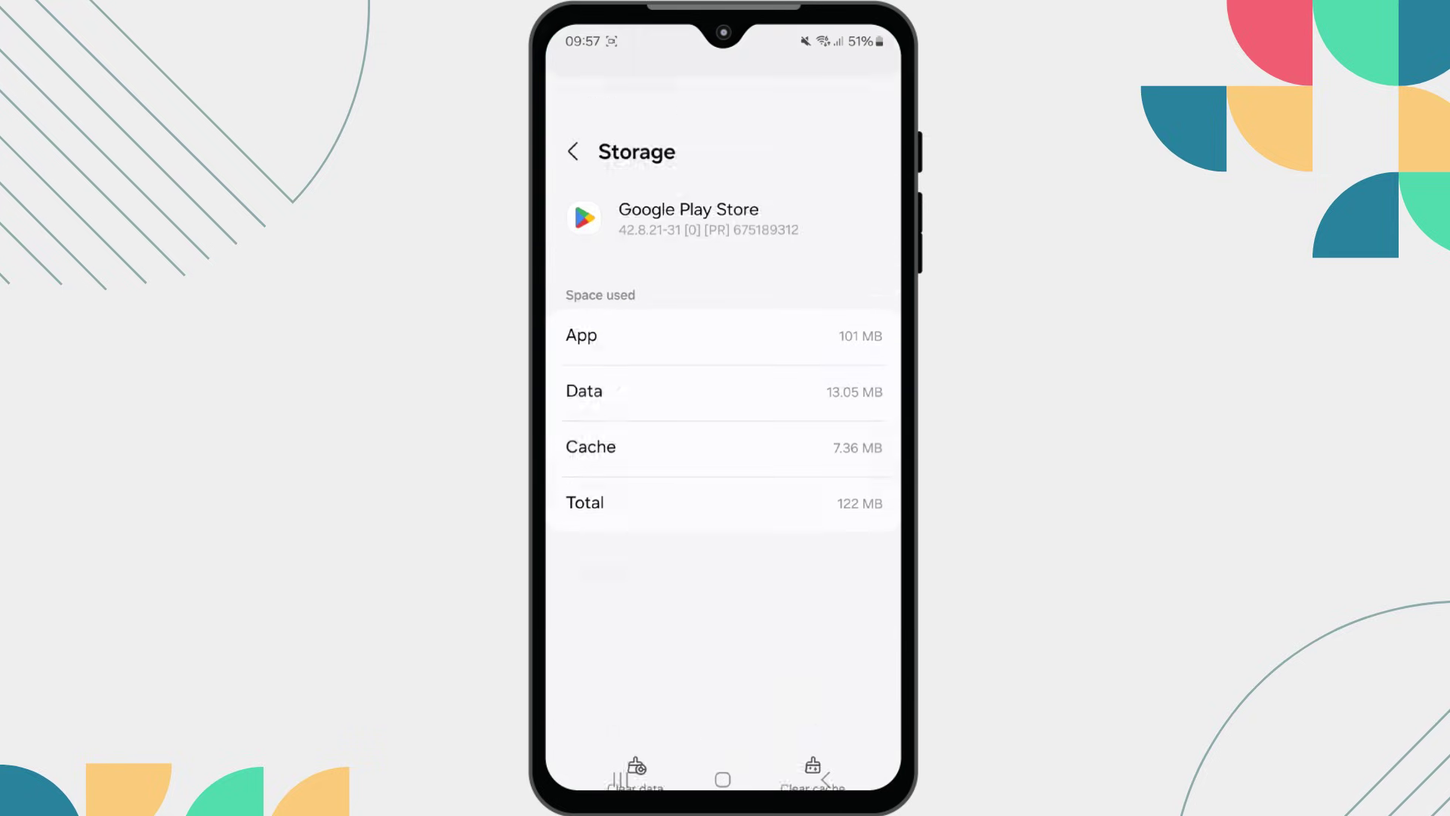
left_click(812, 723)
left_click(636, 723)
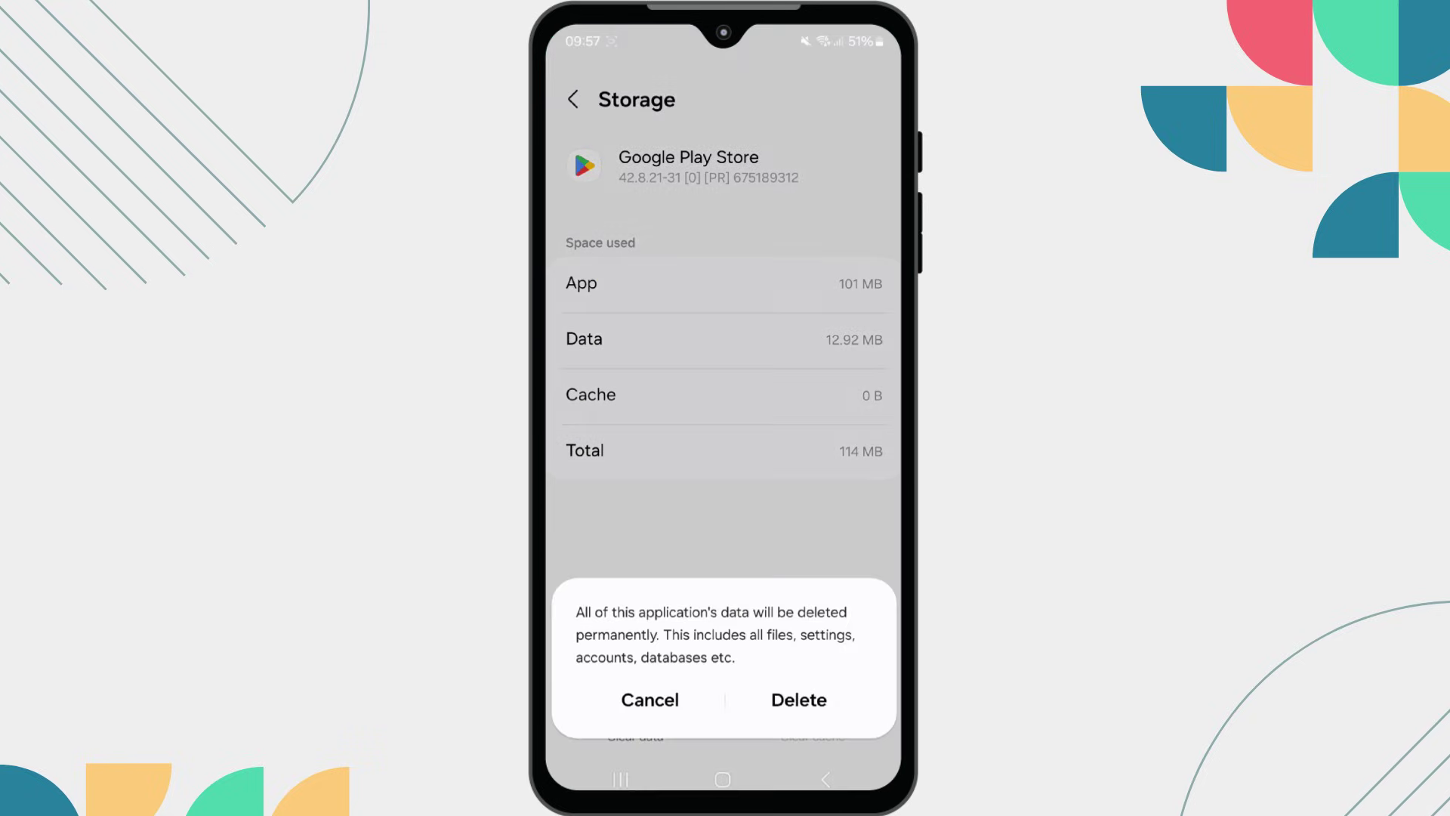
left_click(797, 699)
left_click(723, 779)
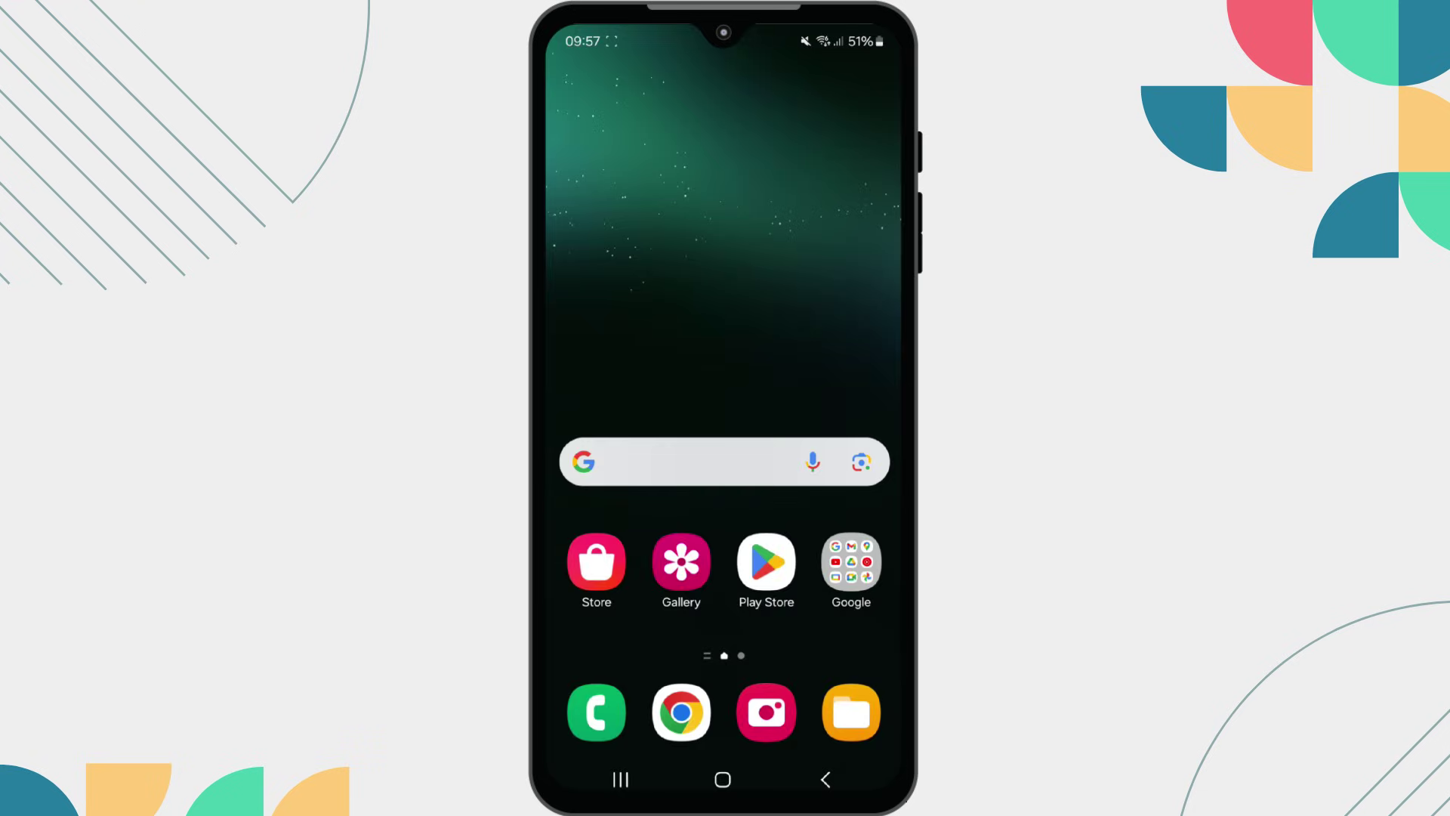
Step: Launch the Play Store and confirm the manage apps and device page shows no synced devices
left_click(766, 563)
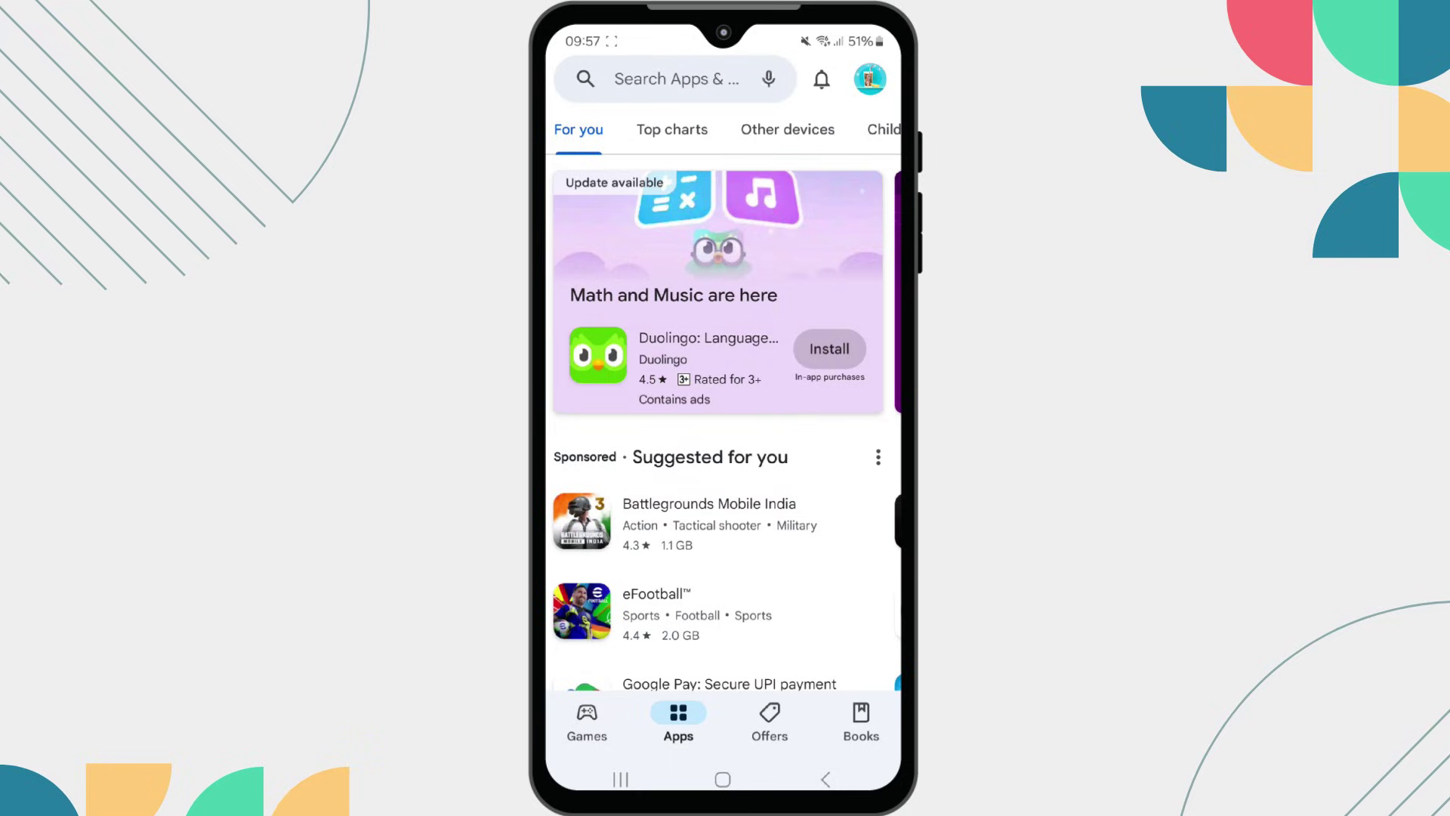
left_click(869, 77)
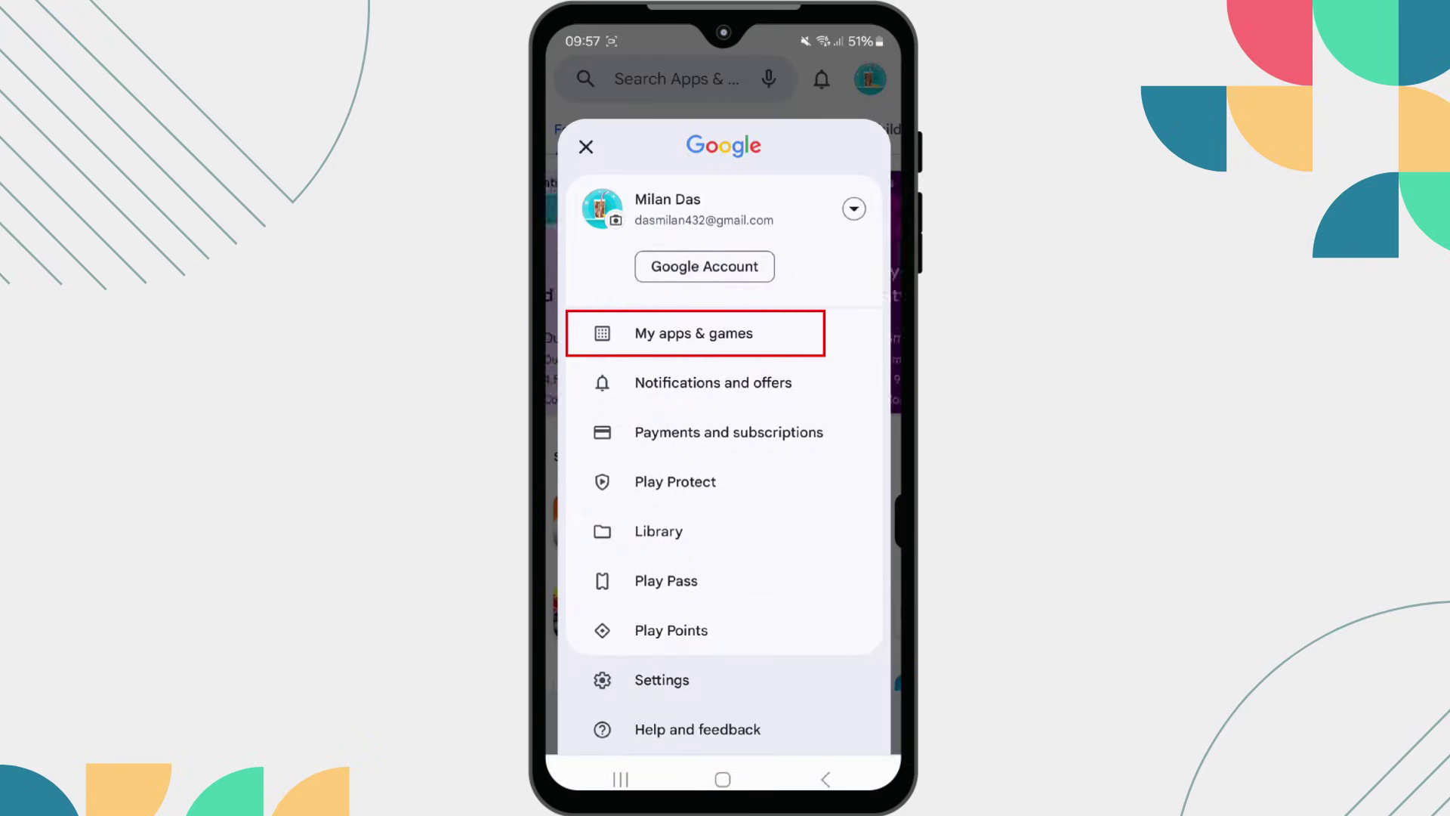
left_click(693, 333)
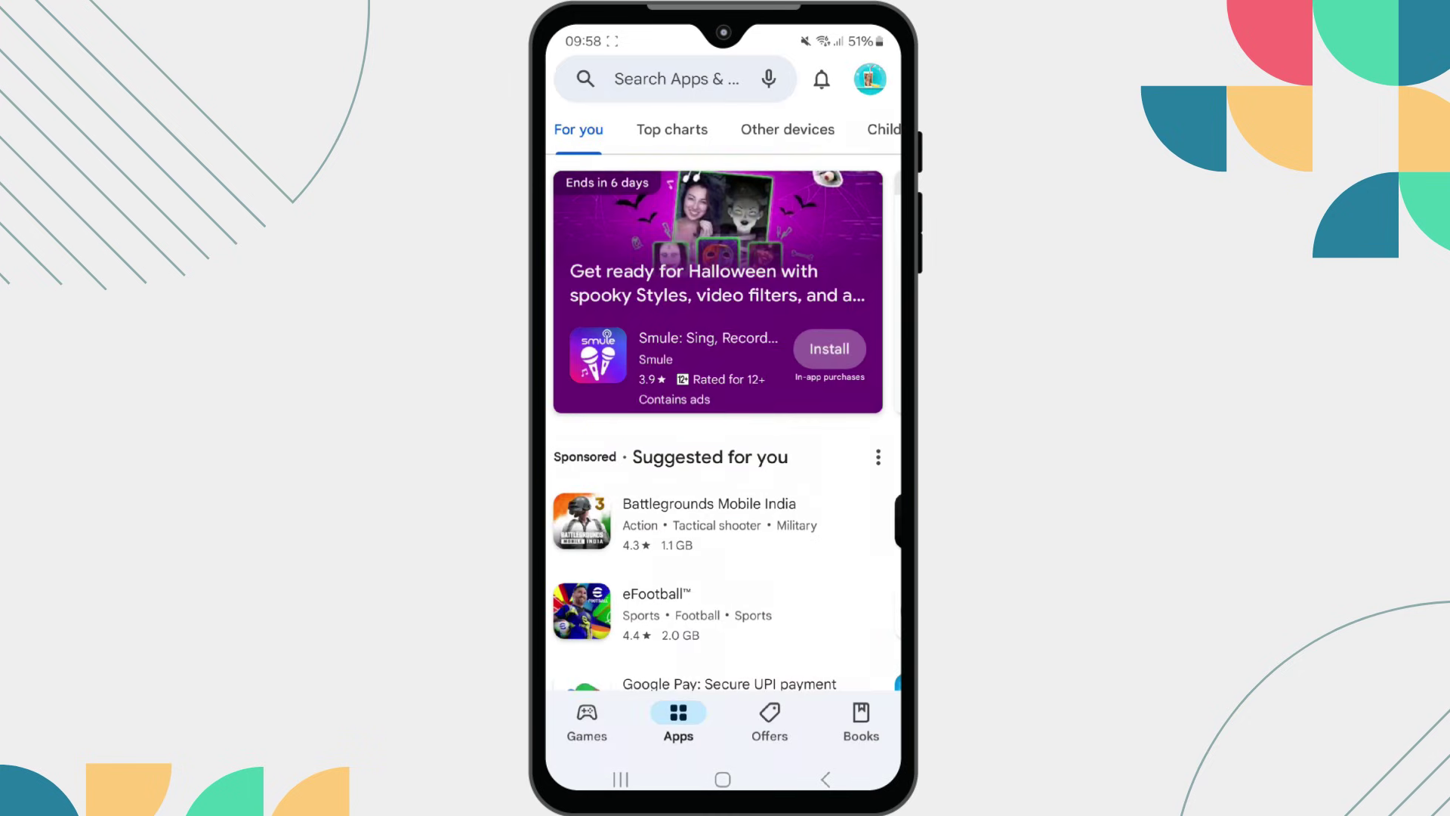
left_click(707, 515)
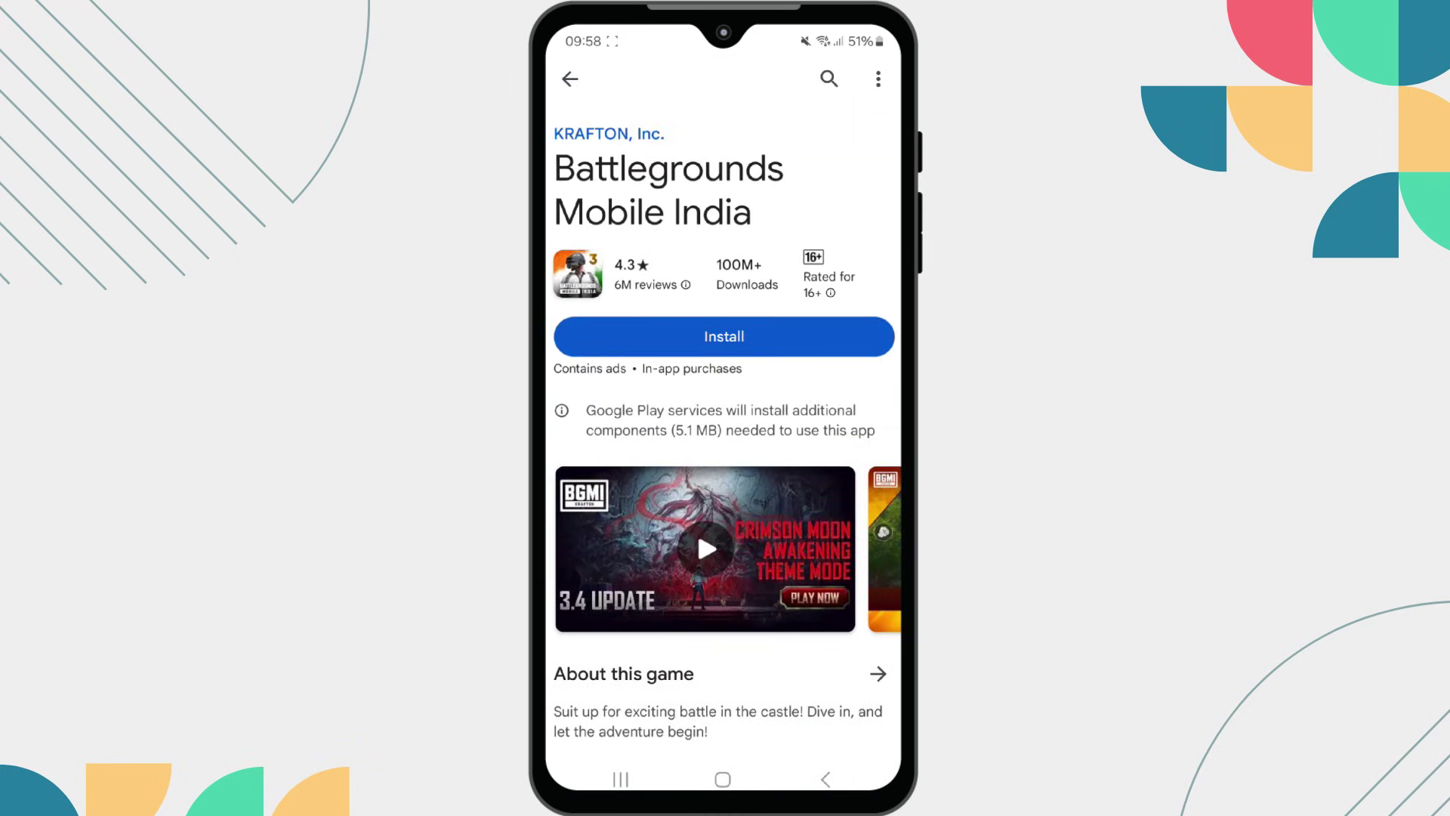